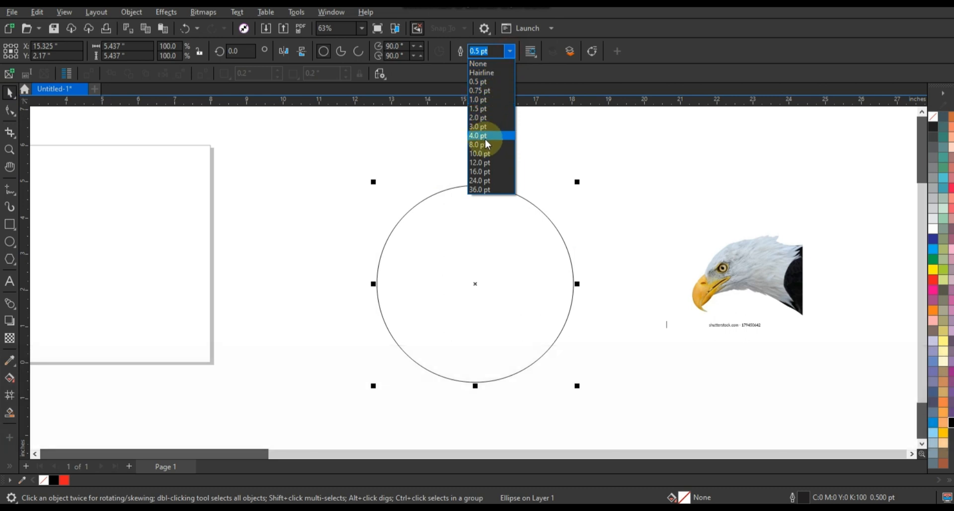
Give the circle a 4.0 pt outline and place the eagle photo over it, enlarged to about 5.5 by 4 inches
click(485, 141)
click(771, 265)
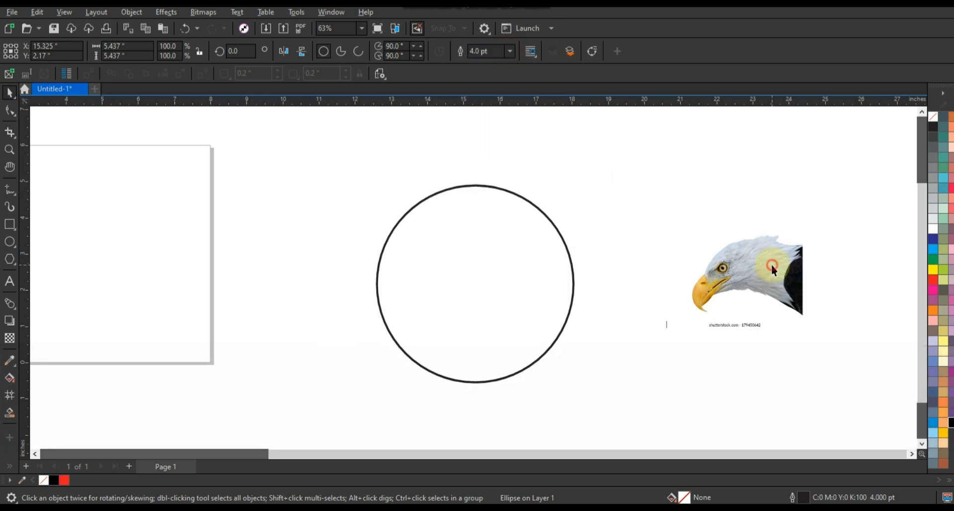
drag(745, 266, 538, 268)
drag(600, 228, 636, 204)
drag(575, 256, 566, 255)
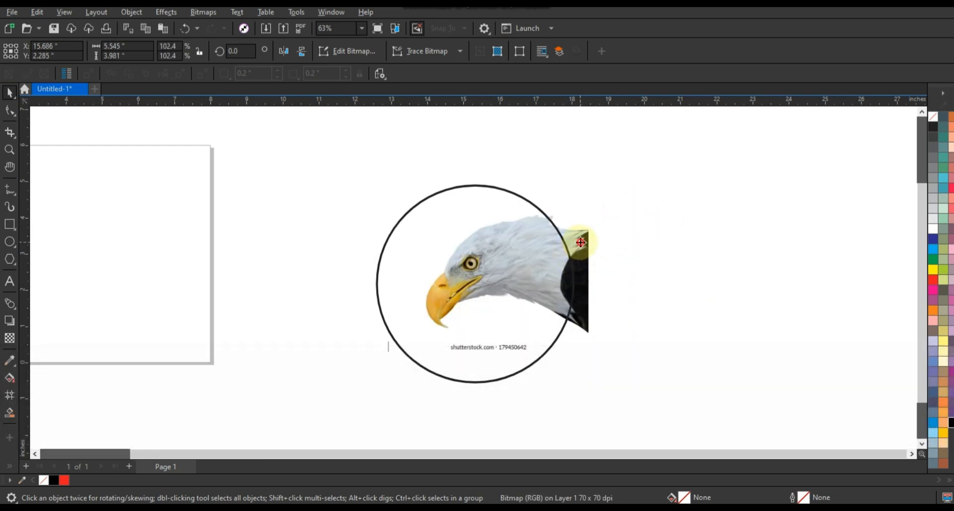
drag(581, 242, 574, 243)
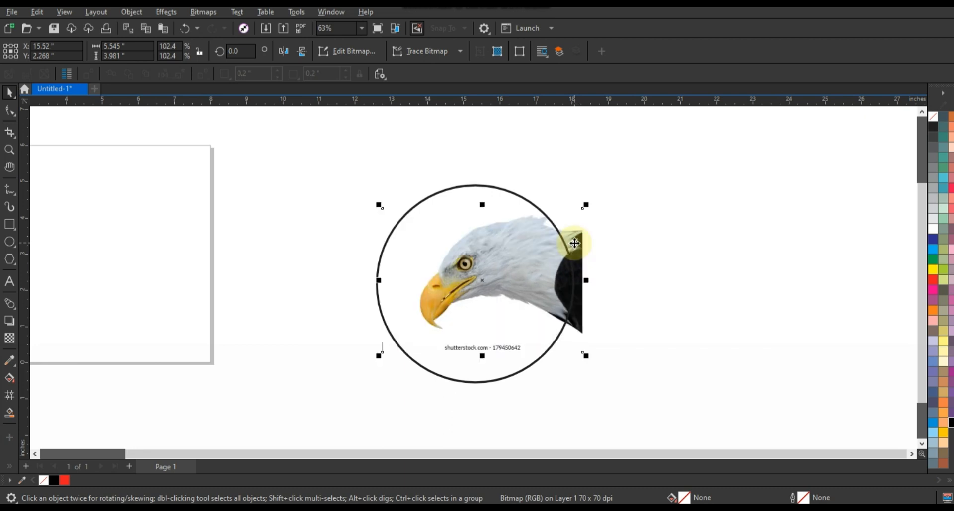
Resize the eagle photo proportionally to about 5.34 by 3.83 inches to fit the circle's width
click(377, 204)
drag(377, 205, 375, 203)
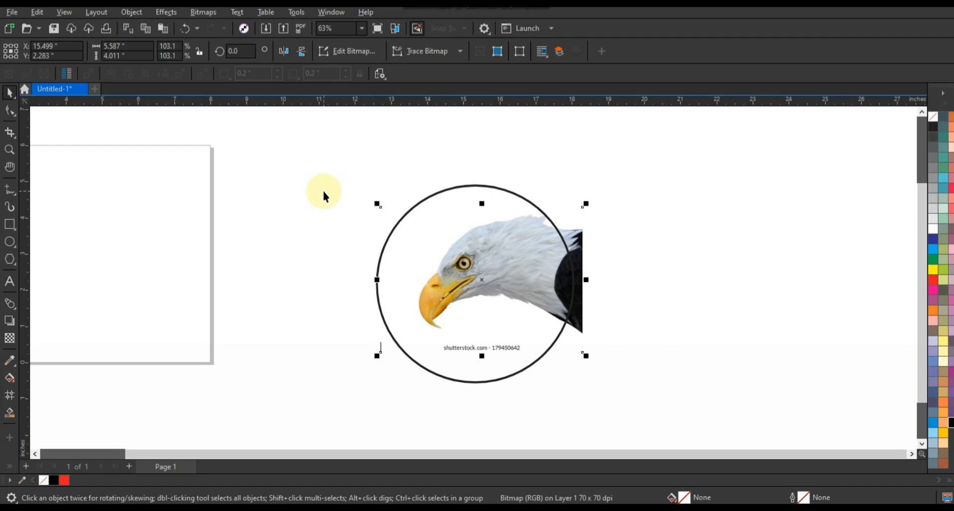
drag(586, 356, 581, 359)
drag(578, 203, 579, 205)
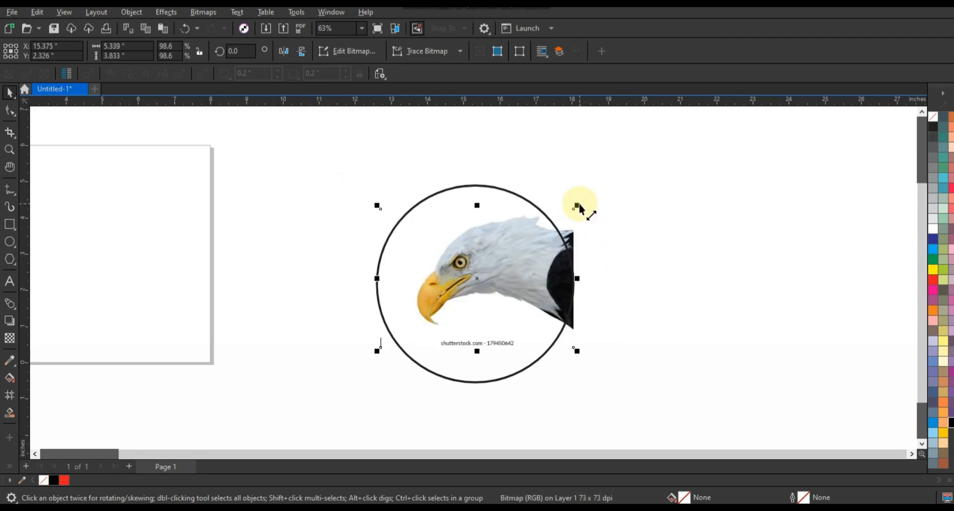
Nudge the eagle photo slightly down and left so the head sits inside the circle
key(Down)
key(Down)
key(Down)
key(Down)
key(Down)
key(Down)
key(Down)
key(Down)
key(Down)
key(Down)
key(Down)
key(Down)
key(Down)
key(Down)
key(Down)
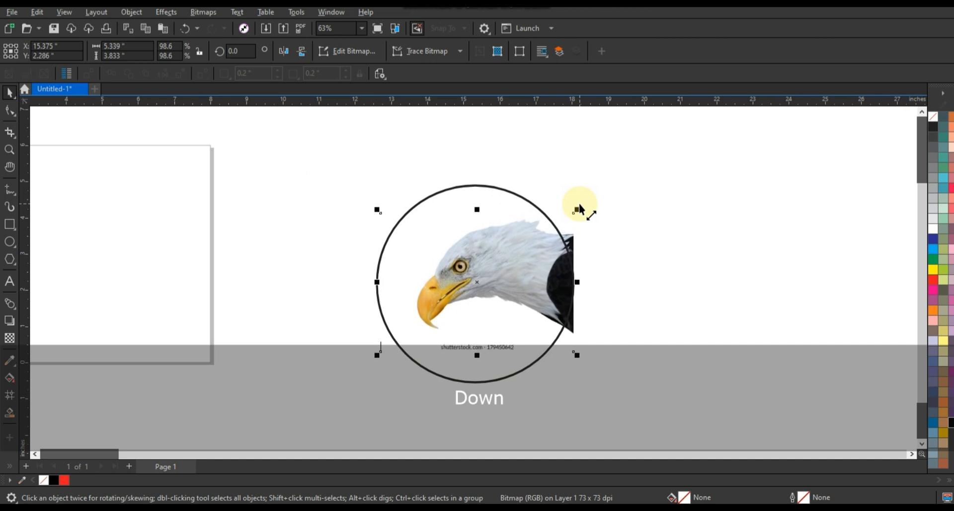
key(Left)
key(Left)
key(Up)
key(Up)
key(Up)
key(Up)
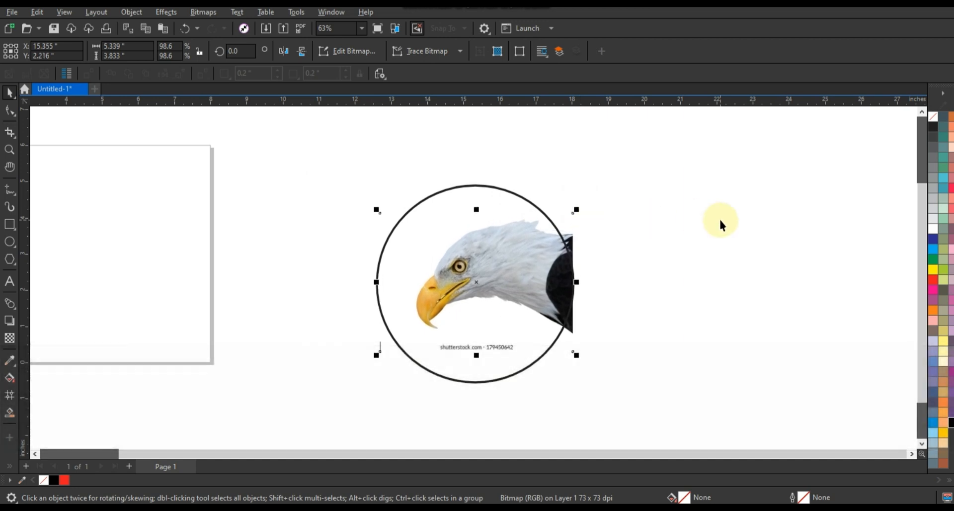
key(Left)
key(Left)
Set the document's default outline width for new graphic objects to 3.0 pt for freehand line drawing
click(9, 150)
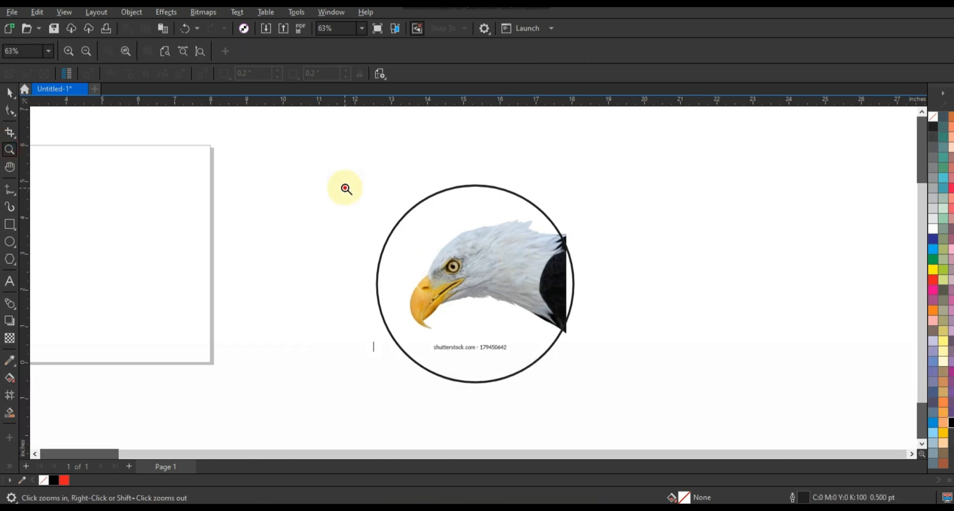
drag(345, 188, 598, 363)
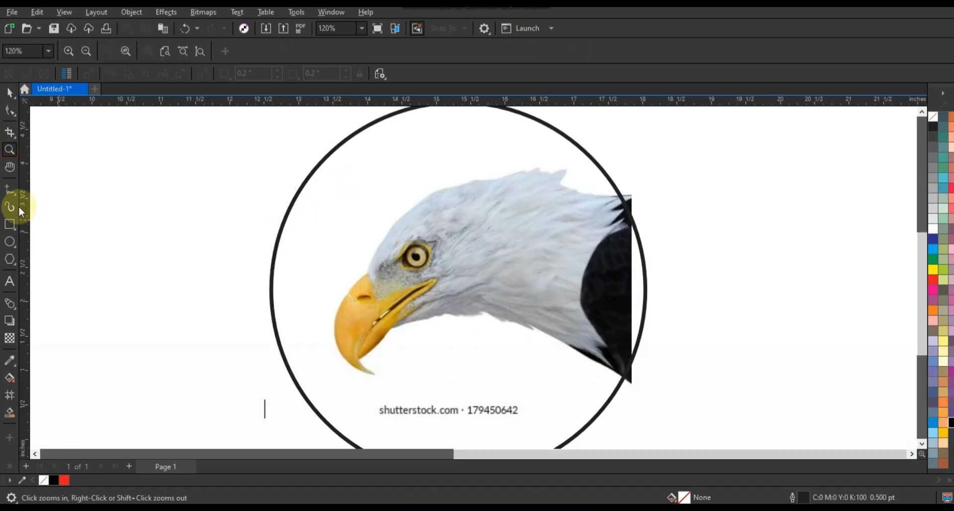
click(10, 189)
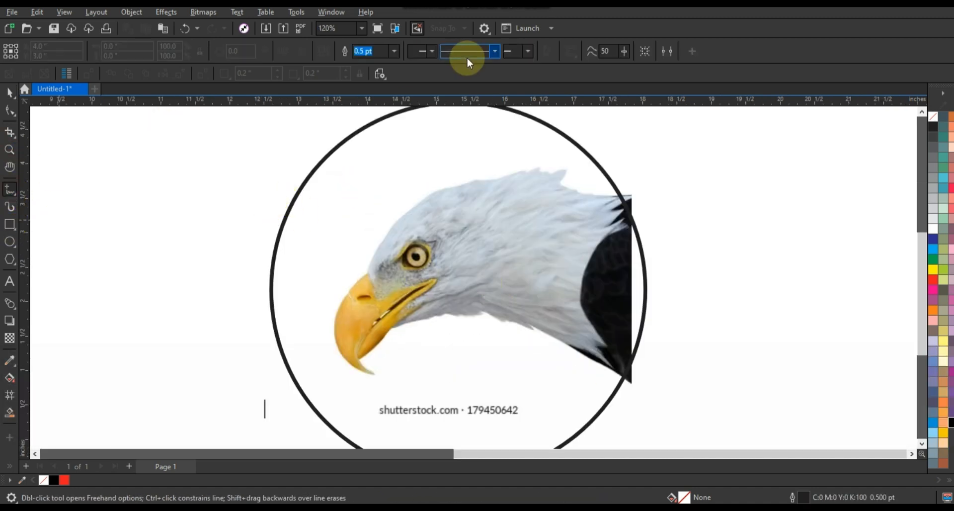
click(394, 50)
click(369, 130)
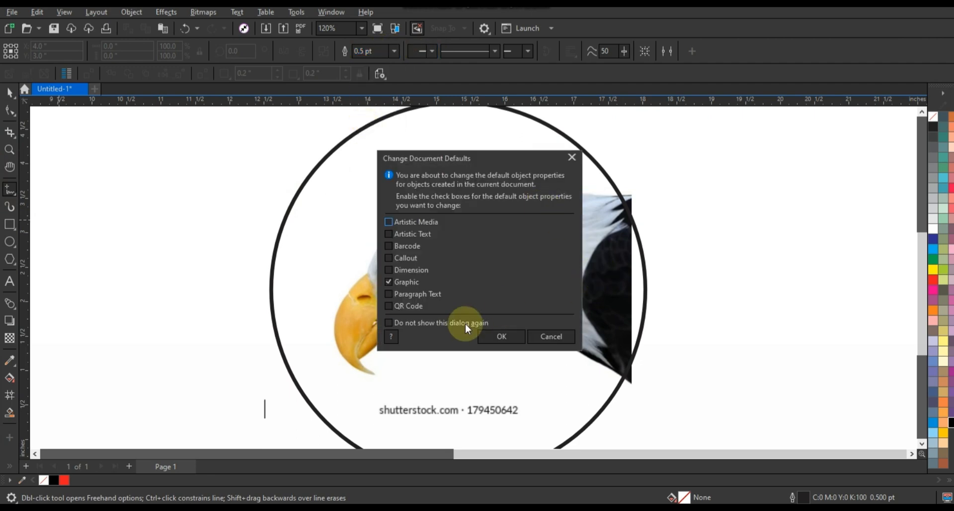
click(501, 337)
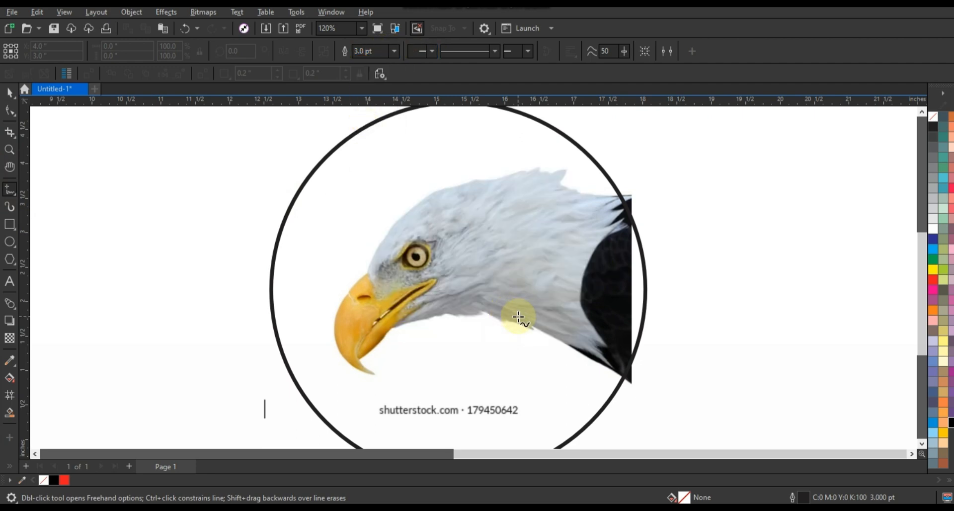
Draw connected straight lines from the beak tip to the beak's top, the rear crest, its notch and the back of the neck
click(376, 376)
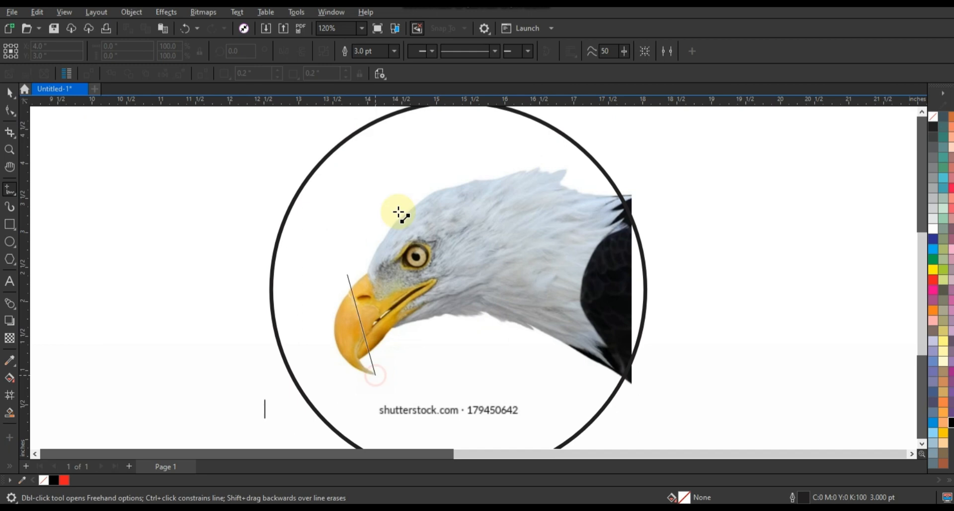
click(367, 274)
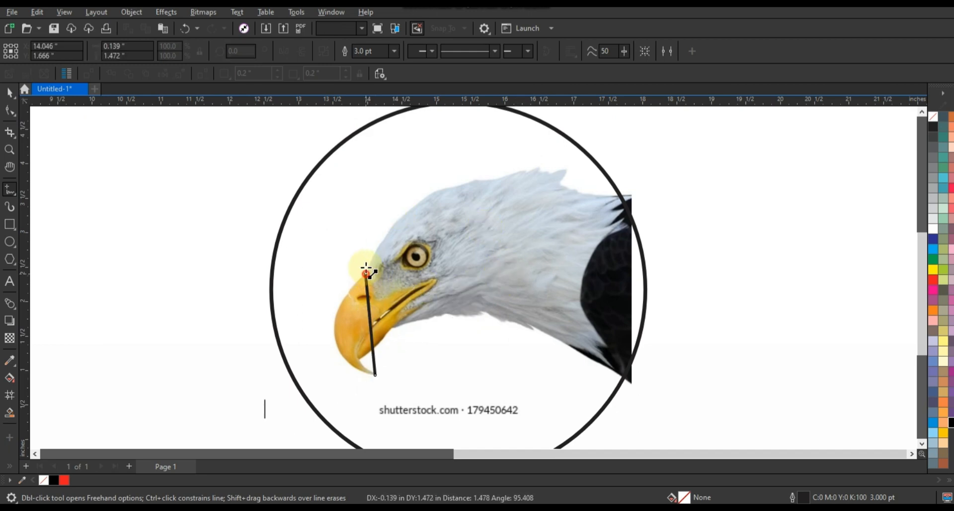
click(569, 168)
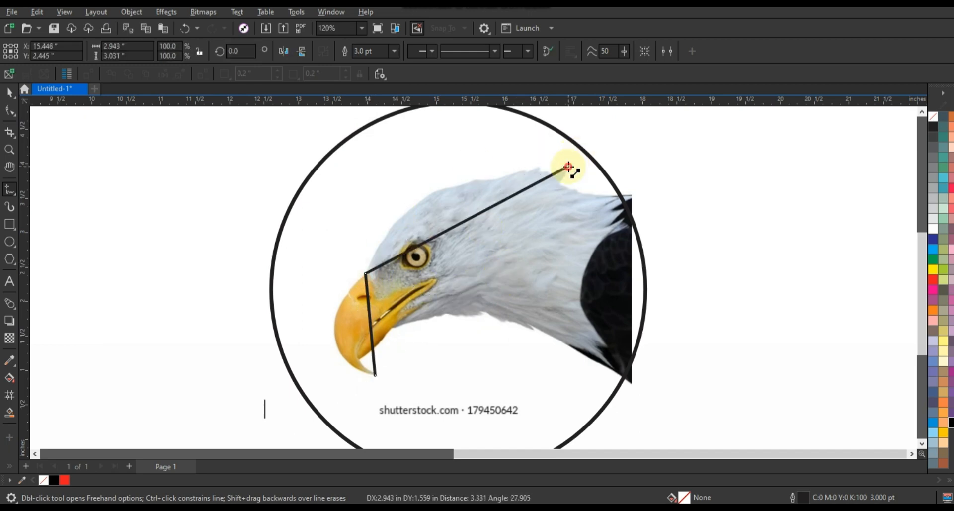
click(547, 189)
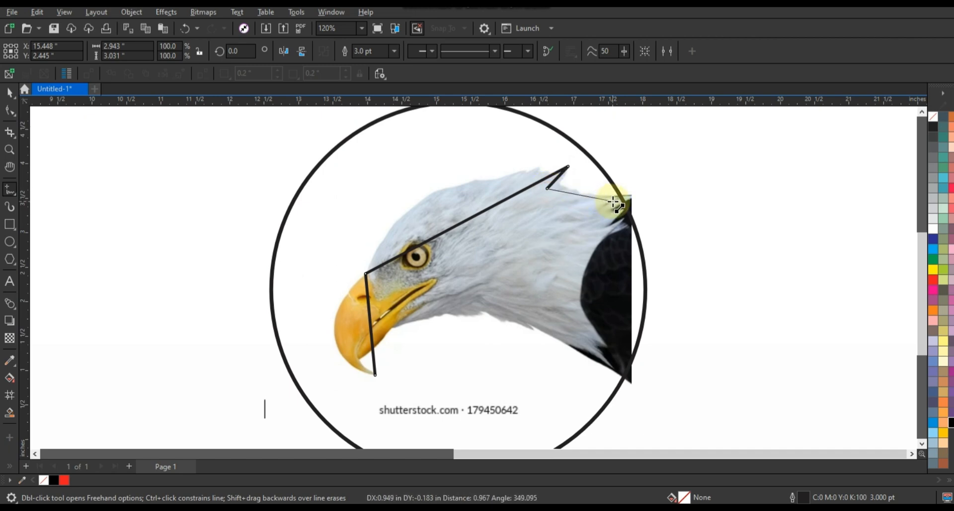
double_click(613, 201)
Convert the traced line's segments to curves and bend the beak segment along the beak's outer edge
click(9, 111)
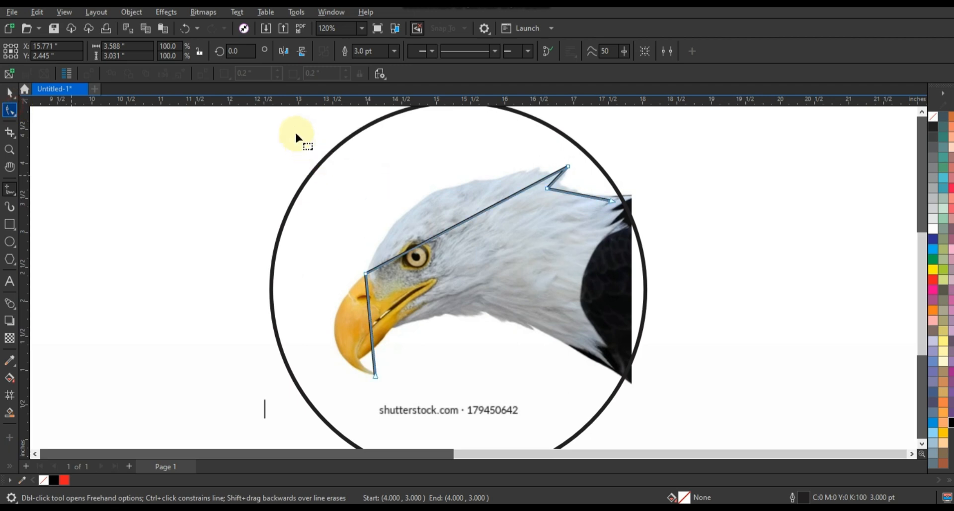
key(F10)
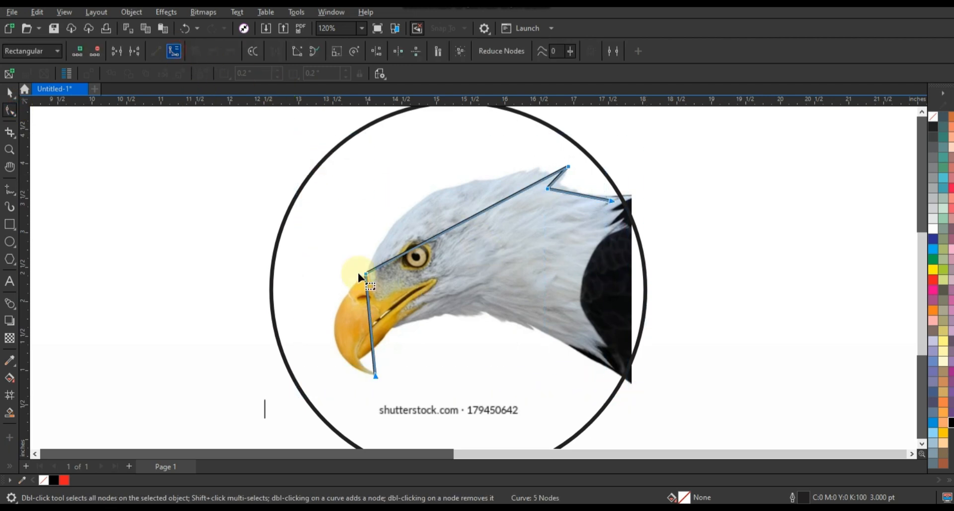
drag(358, 274, 332, 295)
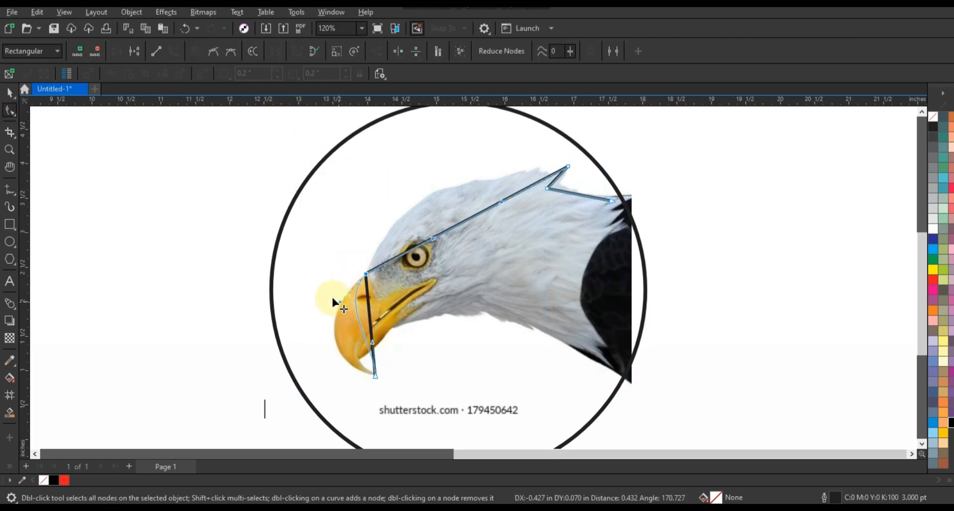
drag(373, 343, 314, 363)
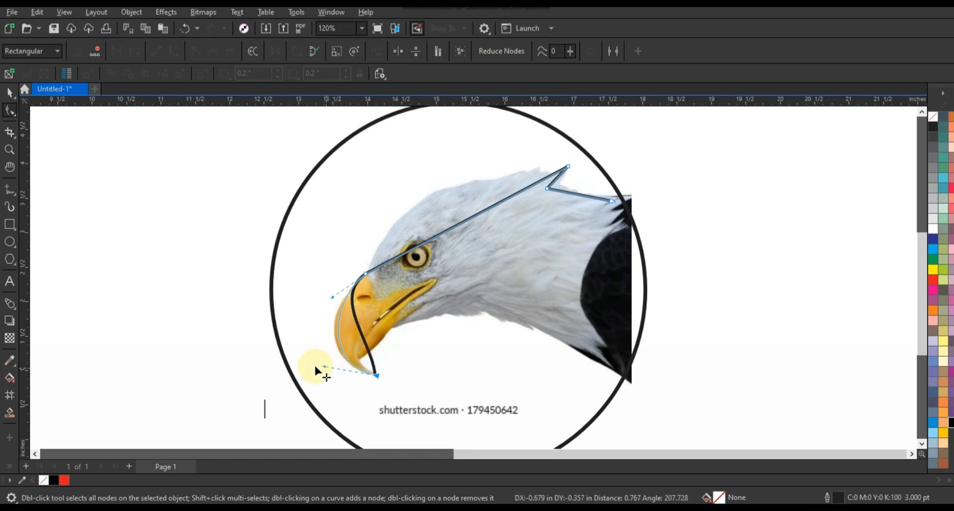
click(331, 298)
drag(331, 298, 330, 293)
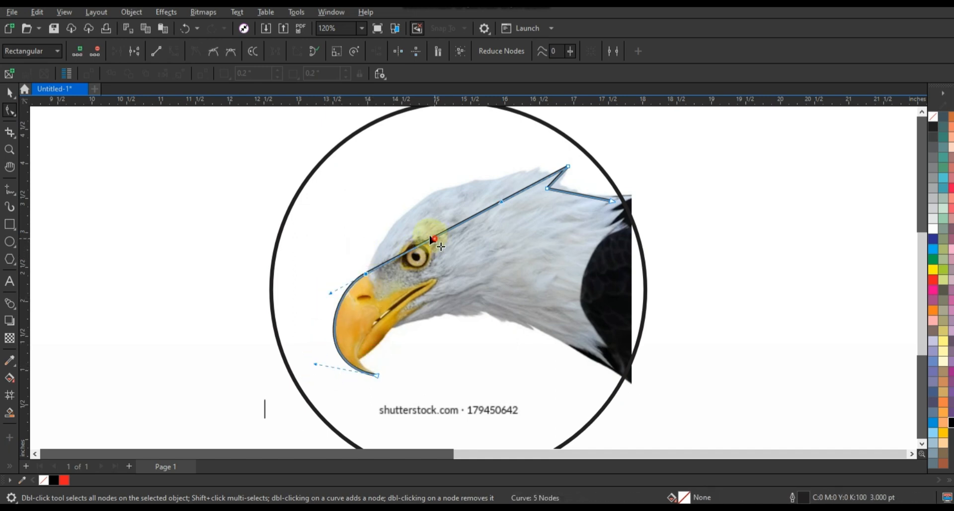
Bend the long head segment into an arch along the top of the eagle's head, from beak to crest
drag(431, 237, 351, 232)
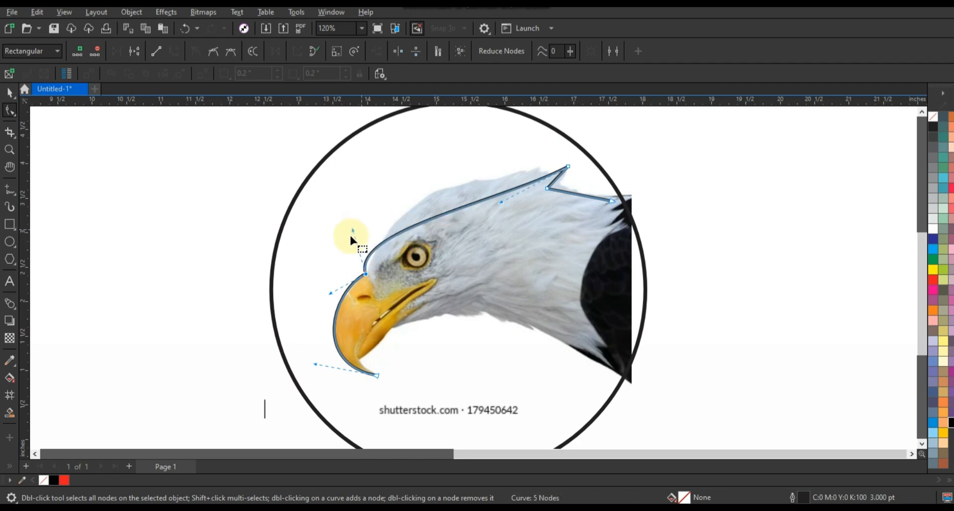
drag(502, 202, 461, 158)
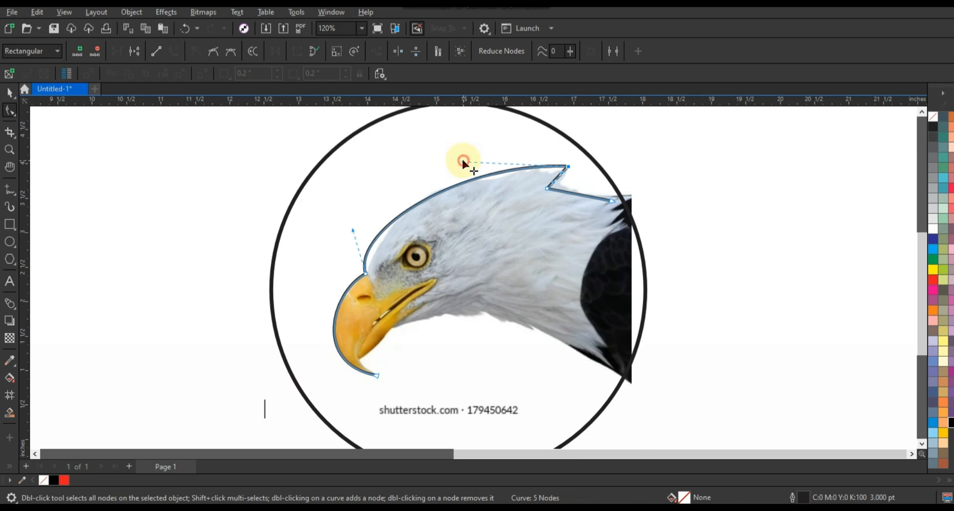
click(352, 228)
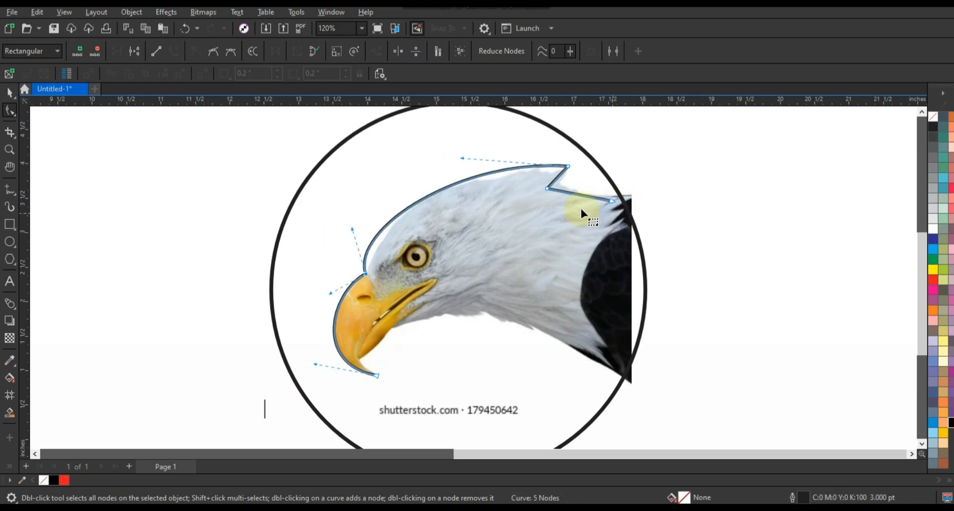
Extend the neck end of the traced line past the circle's edge and curve the crest and back-of-neck segments
key(ctrl+z)
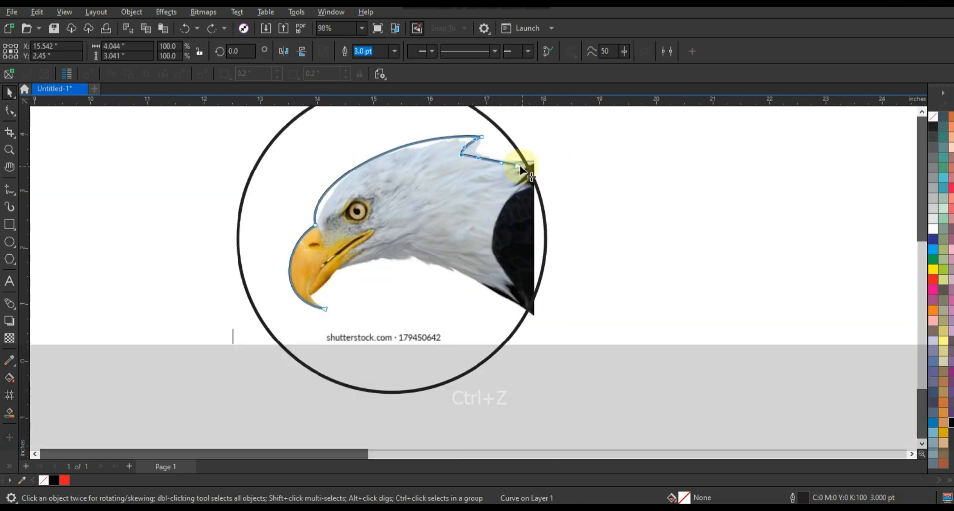
key(F10)
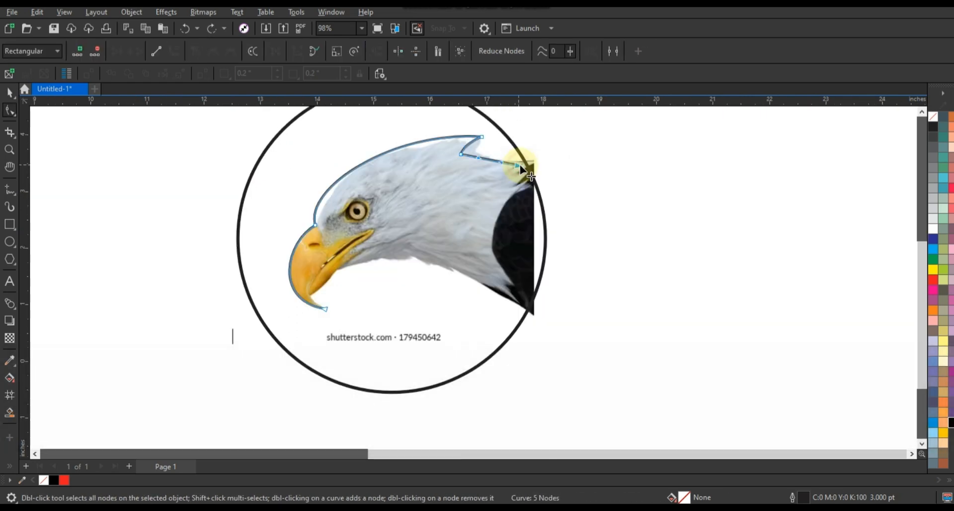
drag(520, 165, 552, 176)
drag(496, 159, 536, 164)
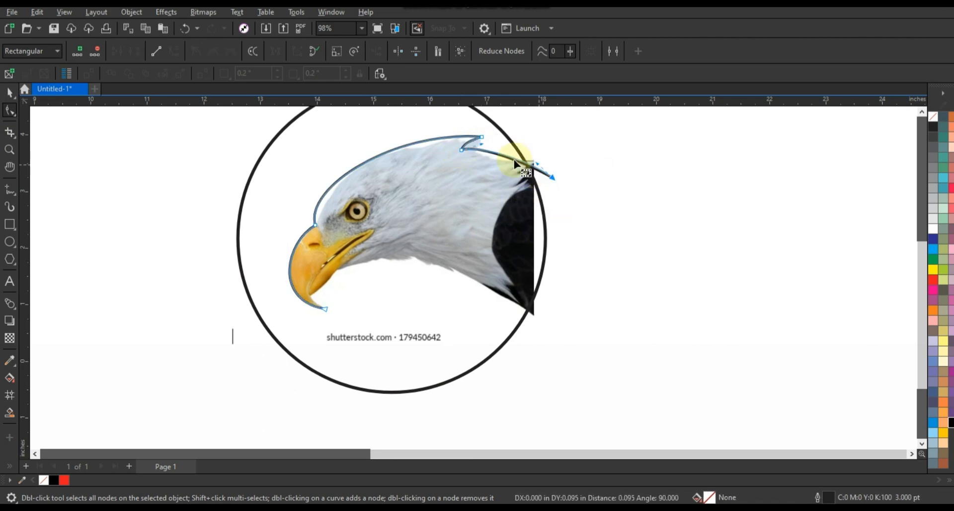
drag(482, 144, 481, 142)
mouse_move(540, 160)
mouse_down()
mouse_move(531, 165)
mouse_move(541, 159)
mouse_up()
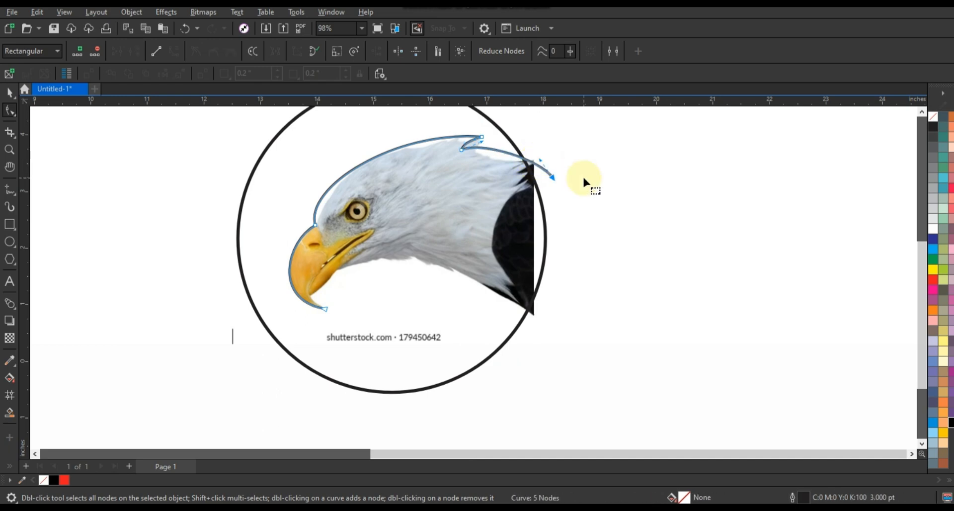
Continue the traced line with straight segments from the beak tip to the throat, down inside the circle and across to its lower-left edge
click(9, 189)
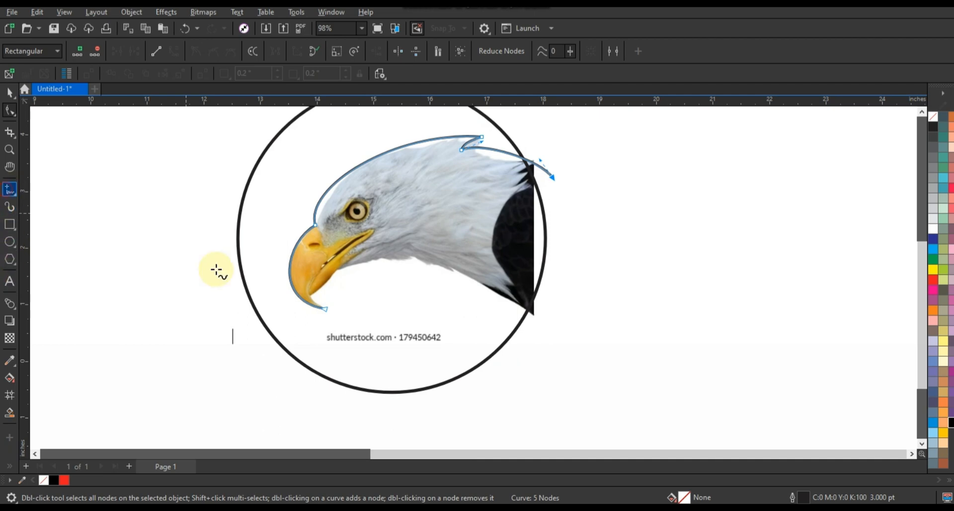
key(space)
key(space)
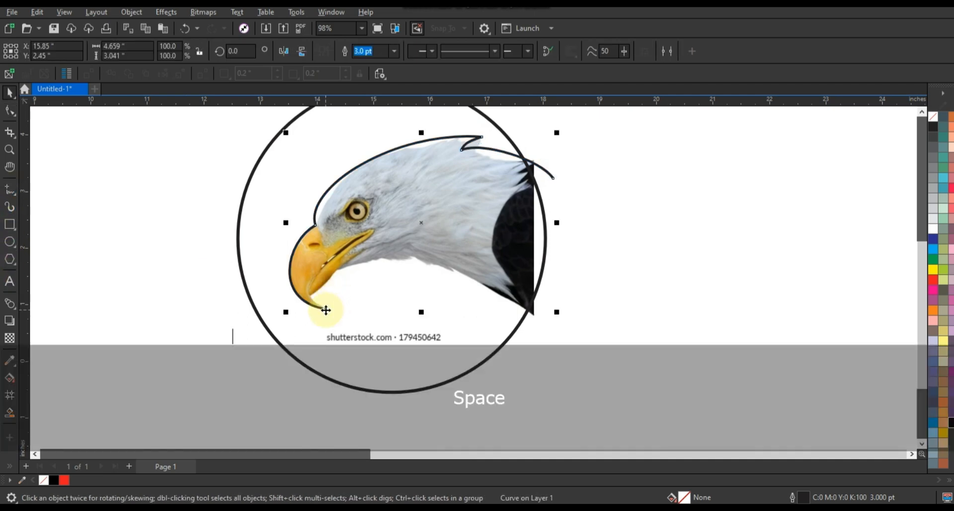
click(324, 309)
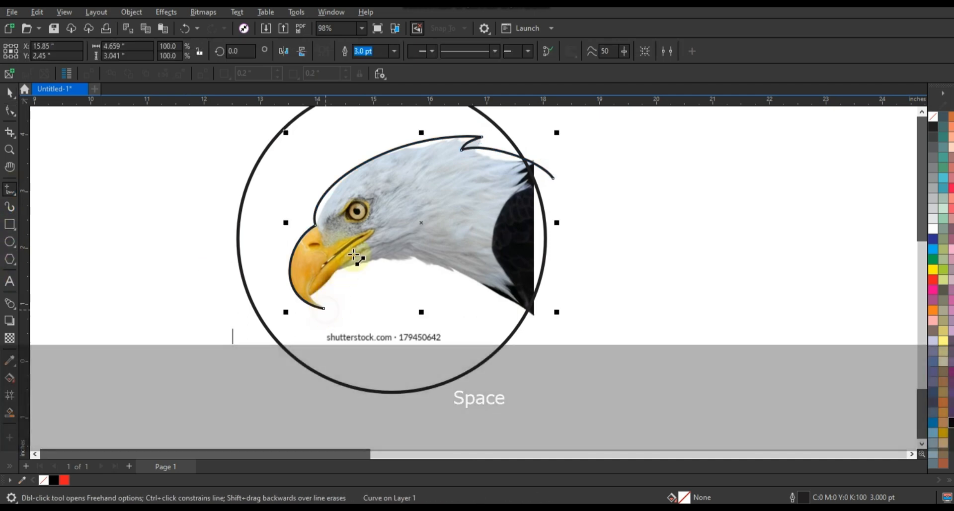
click(373, 262)
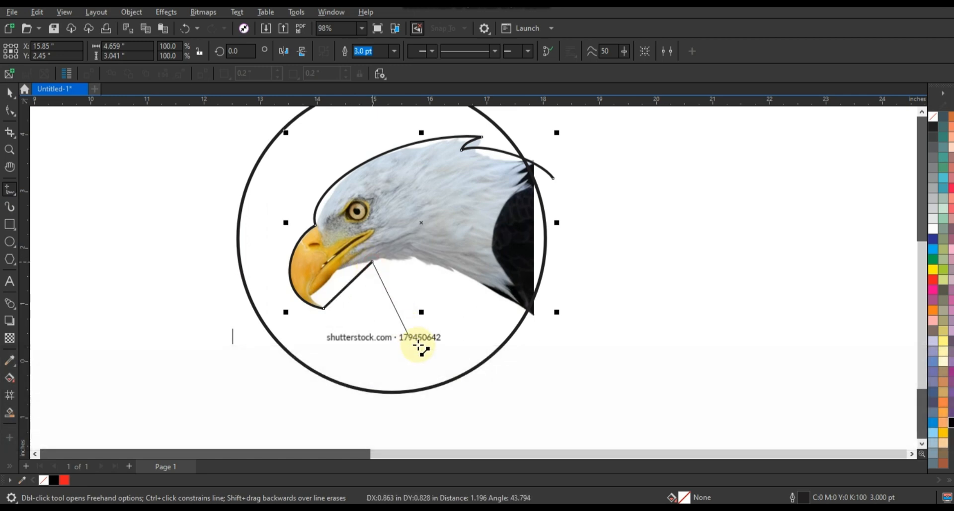
click(428, 350)
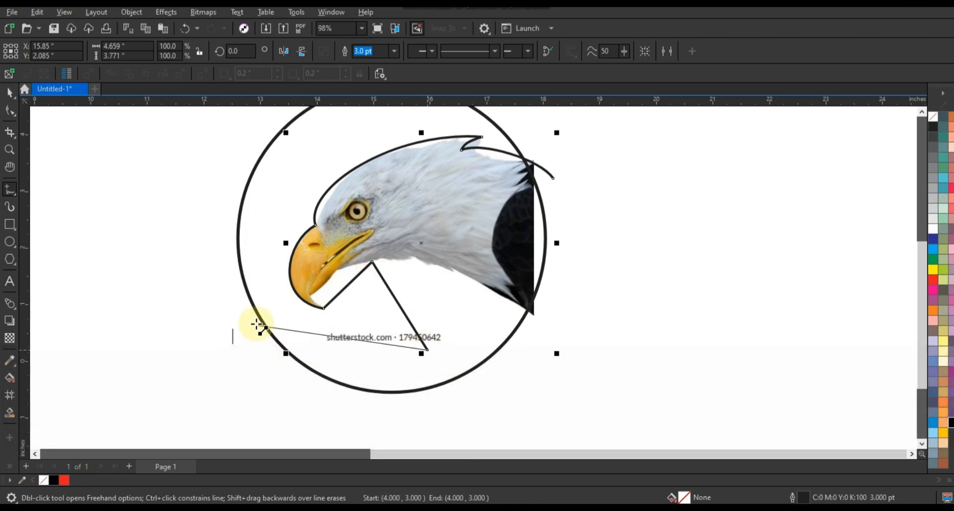
click(256, 323)
Convert the added segments to curves, bending one along the beak's underside and the other into a rounded throat
click(10, 112)
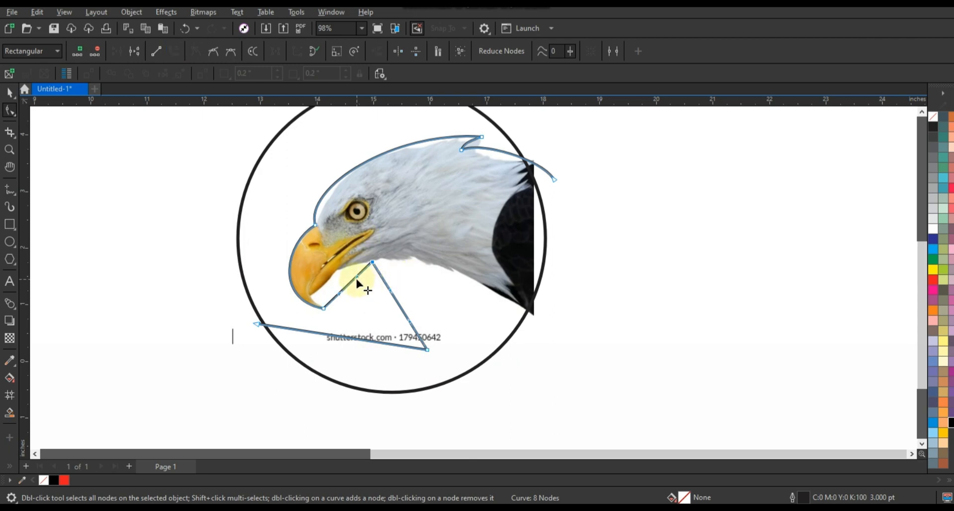
drag(355, 277, 286, 288)
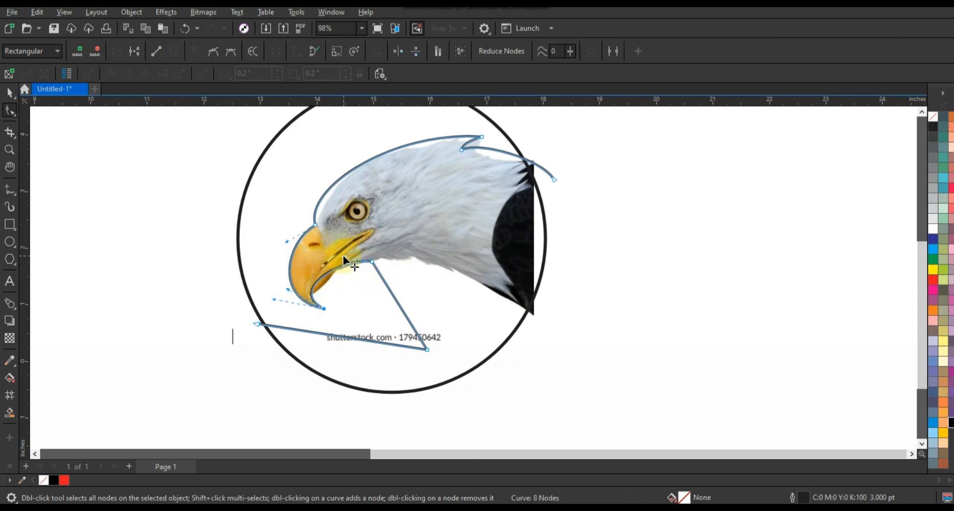
drag(343, 256, 343, 253)
click(397, 294)
drag(392, 292, 423, 264)
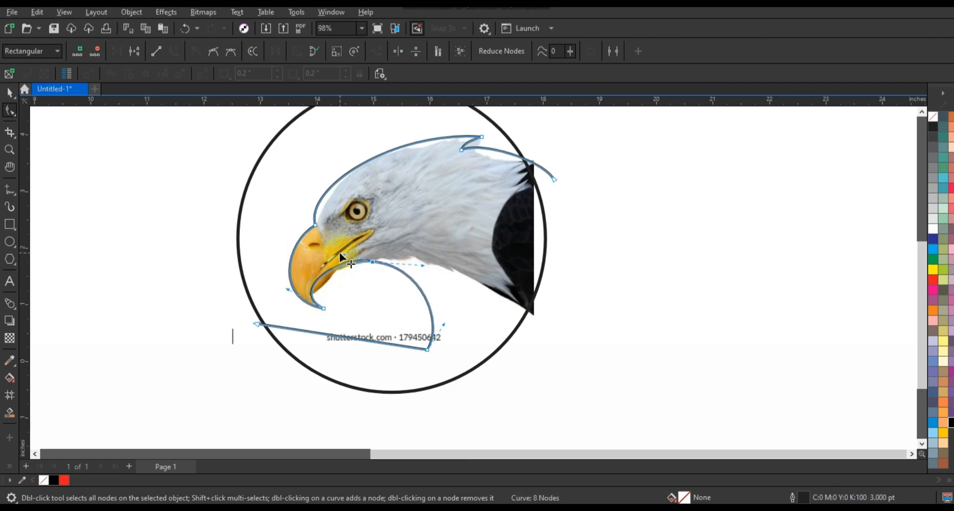
Bend the straight bottom segment of the traced line into a curve following the inside of the circle's lower edge
drag(344, 255, 343, 262)
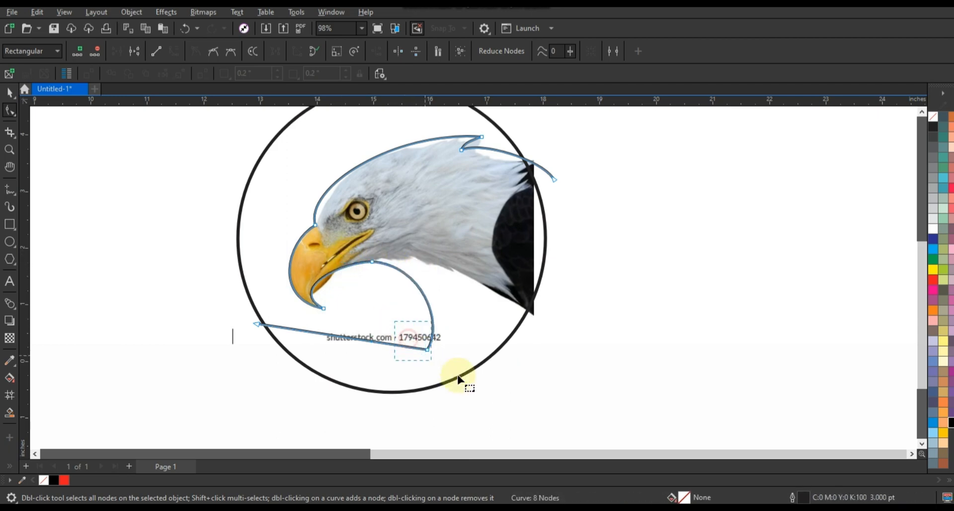
click(377, 339)
drag(374, 342, 399, 393)
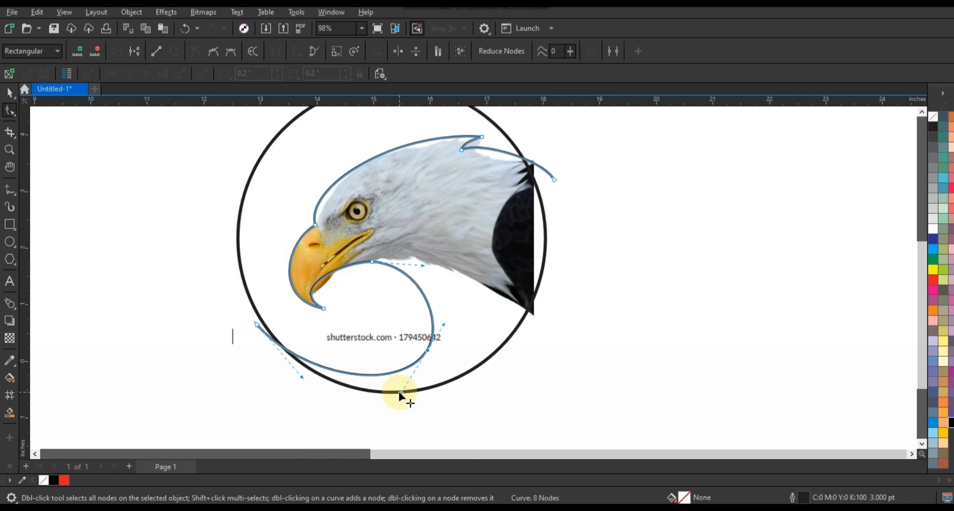
click(302, 377)
Fine-tune the curve where the beak's underside meets the throat, and deselect the finished outline
click(356, 282)
click(348, 255)
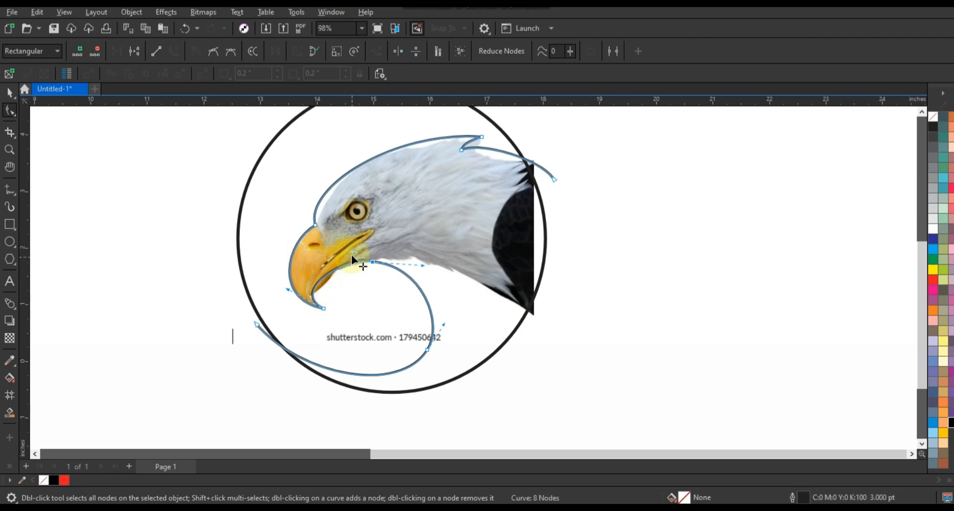
drag(349, 254, 349, 257)
drag(423, 266, 424, 264)
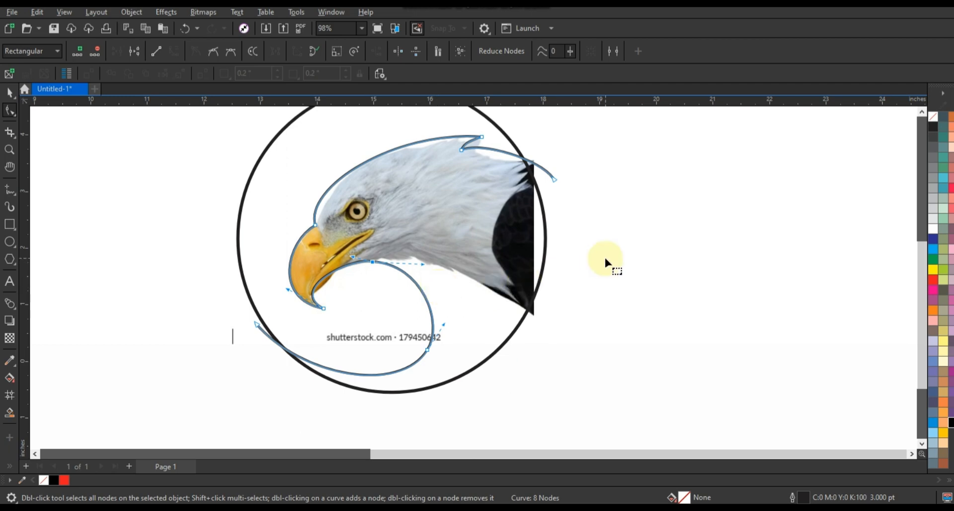
click(9, 93)
scroll(371, 290, down, 1)
key(Escape)
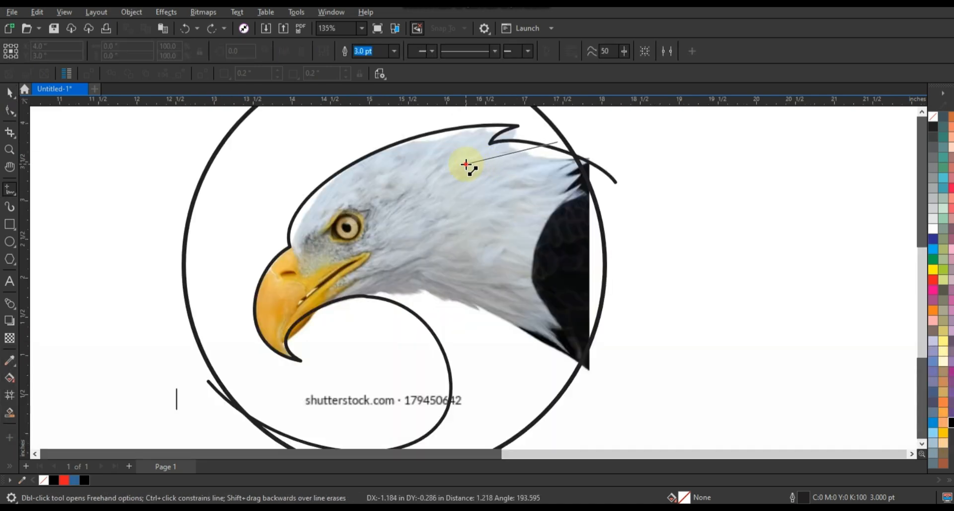
Draw straight segments inside the head outline from the rear crest through a feather notch to the beak's base, behind the eye and below it
double_click(466, 164)
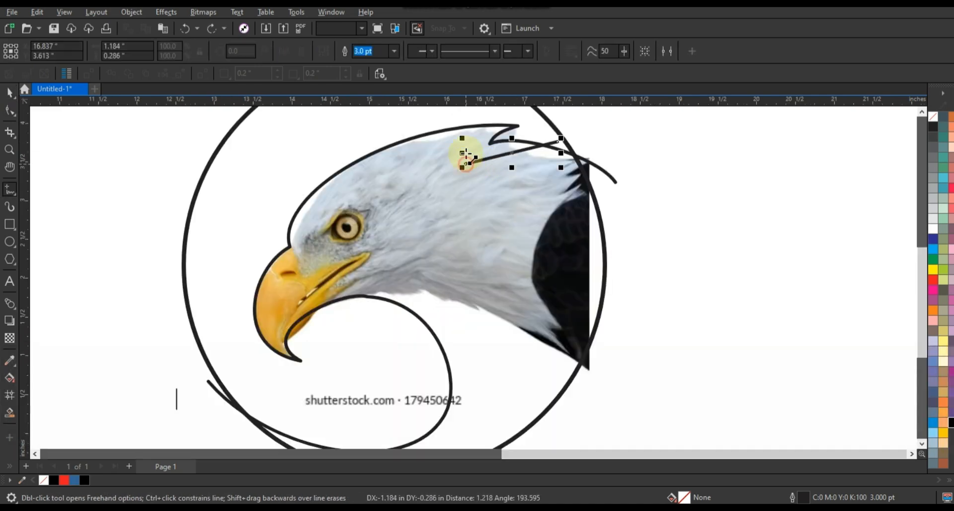
double_click(481, 135)
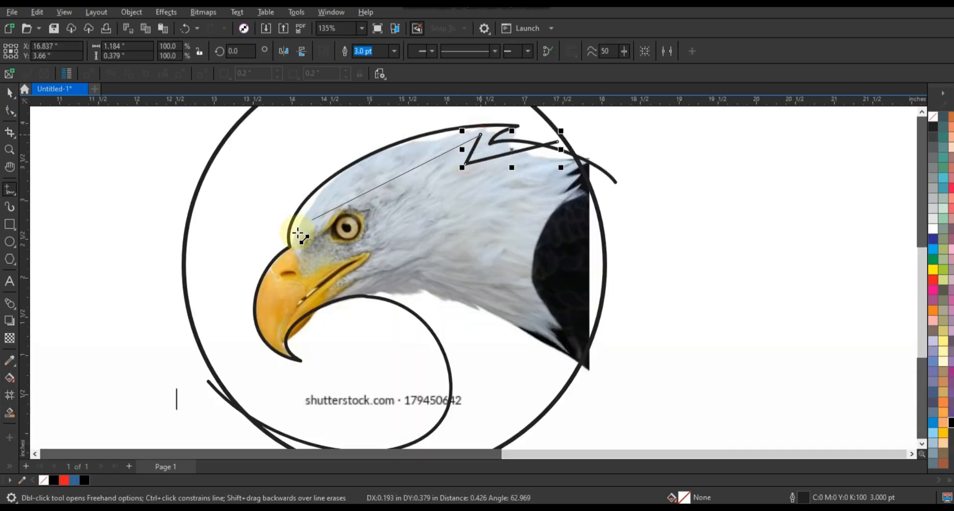
double_click(297, 233)
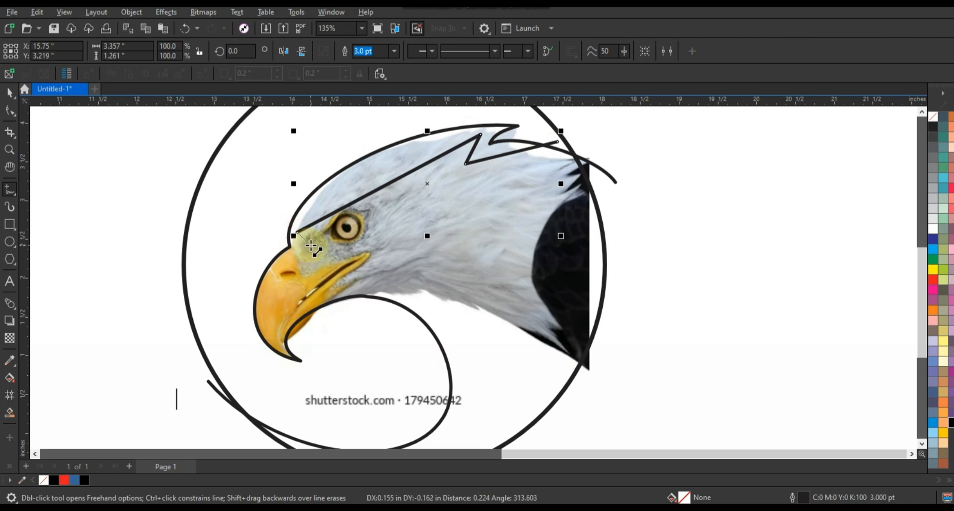
double_click(310, 245)
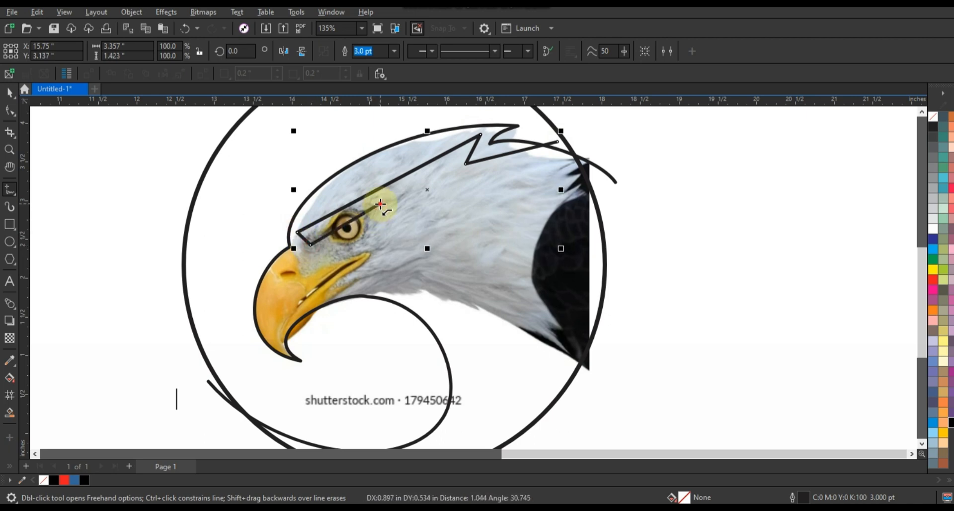
double_click(380, 203)
click(360, 248)
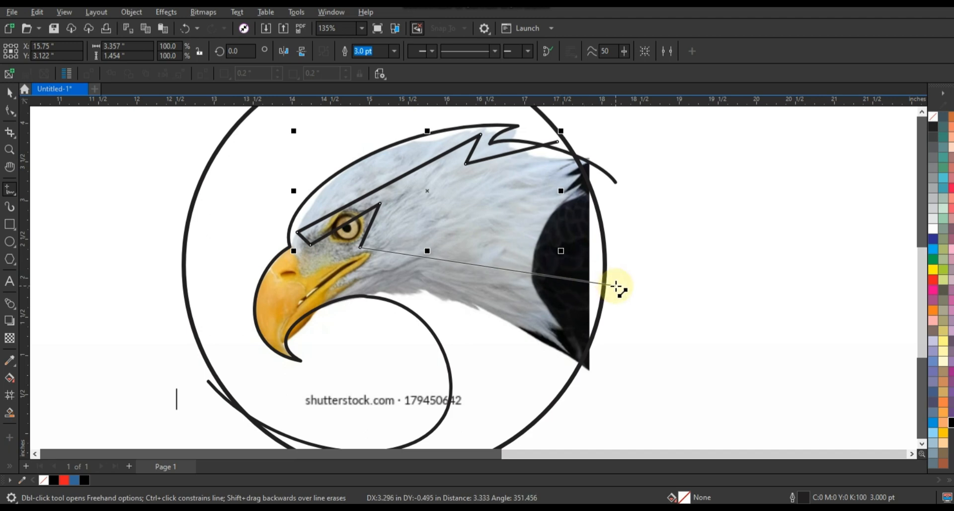
Continue the inner shape past the circle's edge behind the neck, back to a point behind the eye, and close it at the crest
click(618, 287)
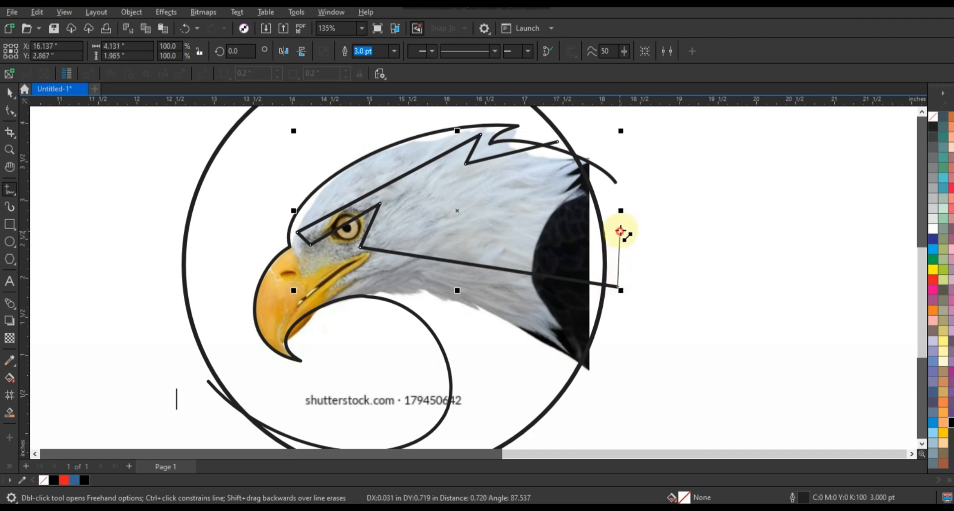
click(620, 231)
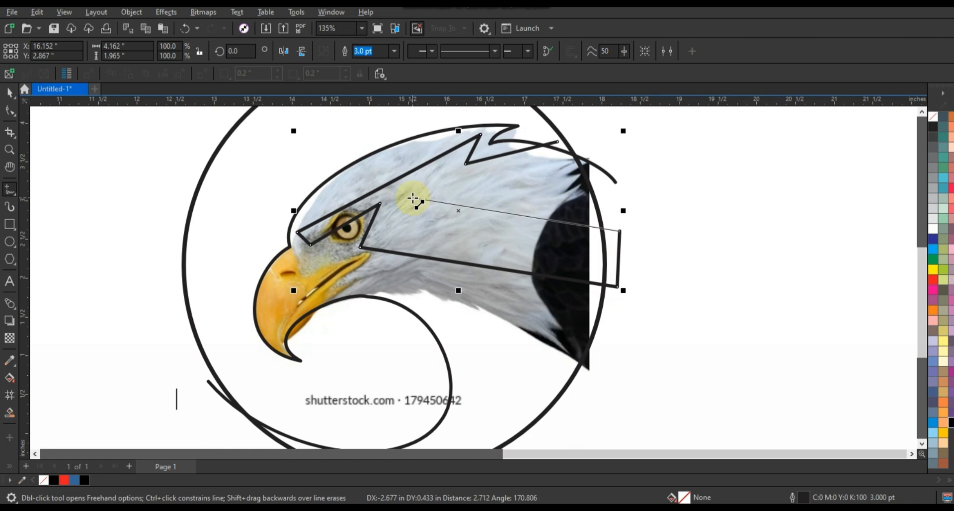
click(412, 198)
click(558, 144)
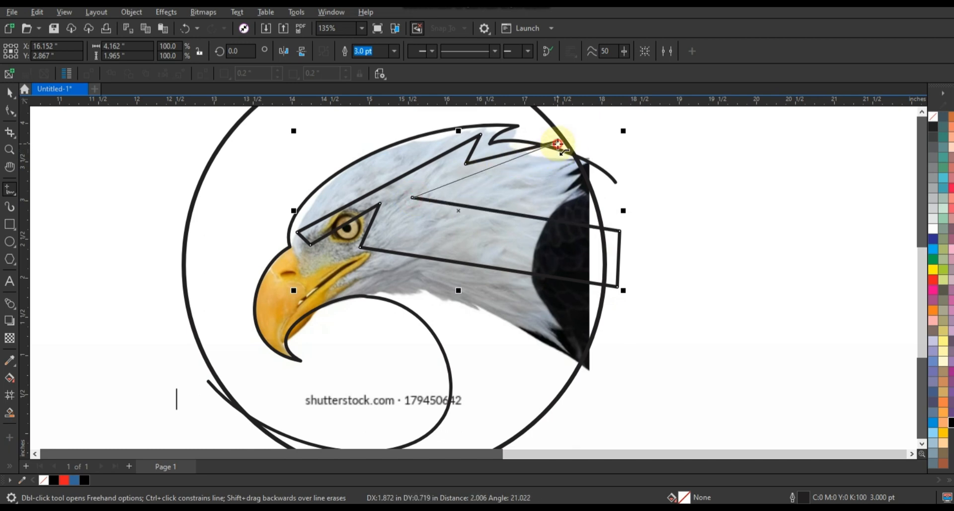
Bend the inner shape's top segment parallel to the head outline, and curve its segments at the beak's base and brow
click(246, 131)
key(F10)
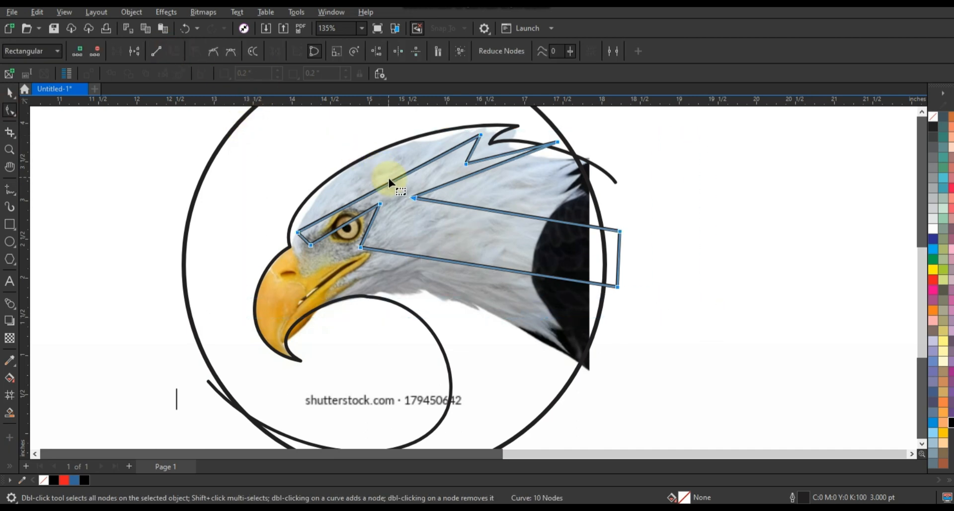
drag(390, 181, 367, 168)
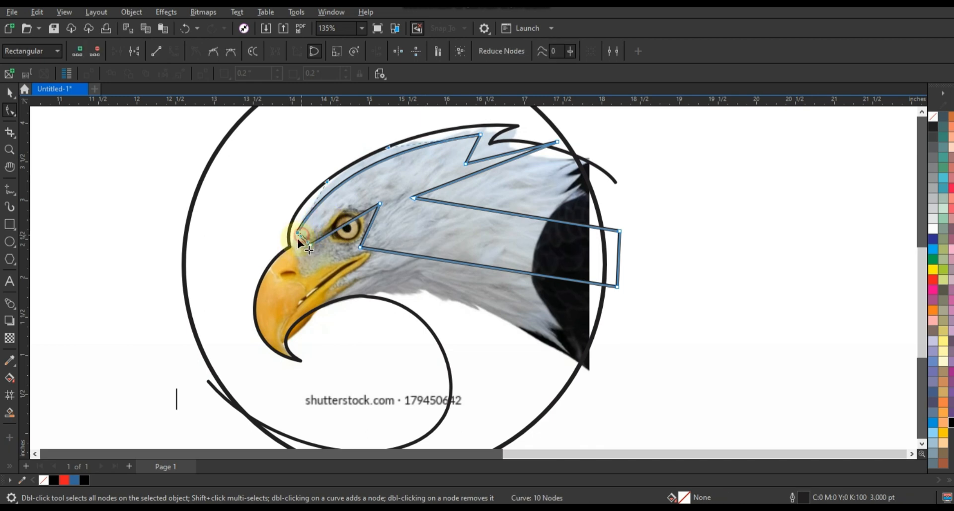
drag(301, 237, 331, 215)
click(310, 244)
click(338, 228)
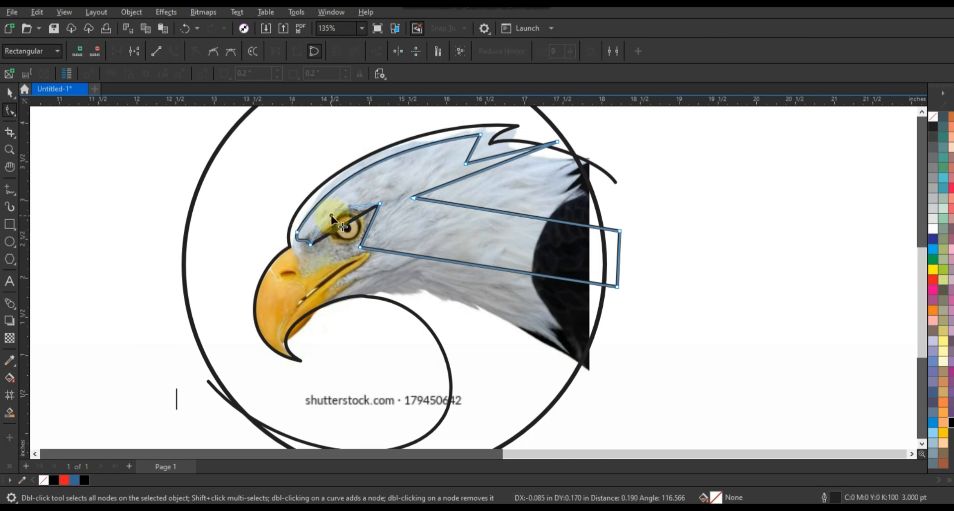
Move the node below the eye inward and refine the curves around the front and back of the eye
drag(361, 247, 344, 247)
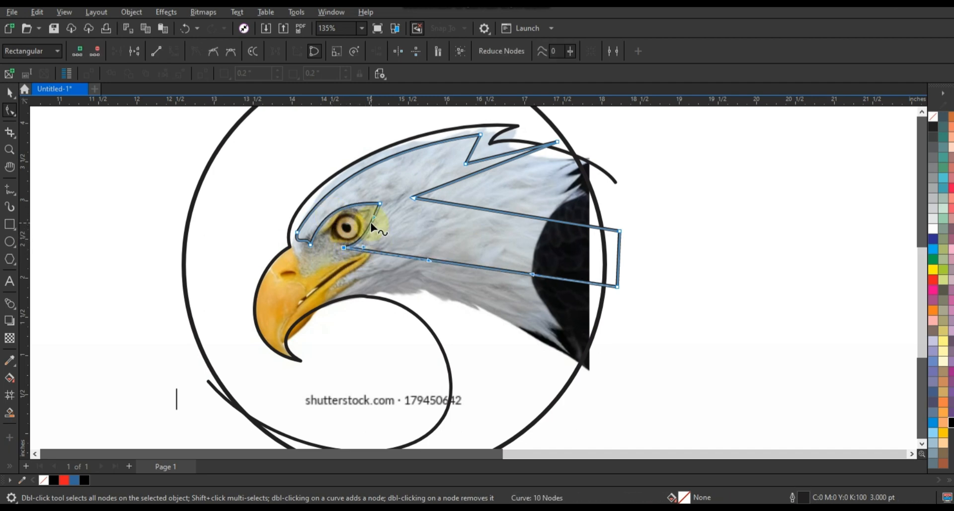
drag(373, 218, 351, 206)
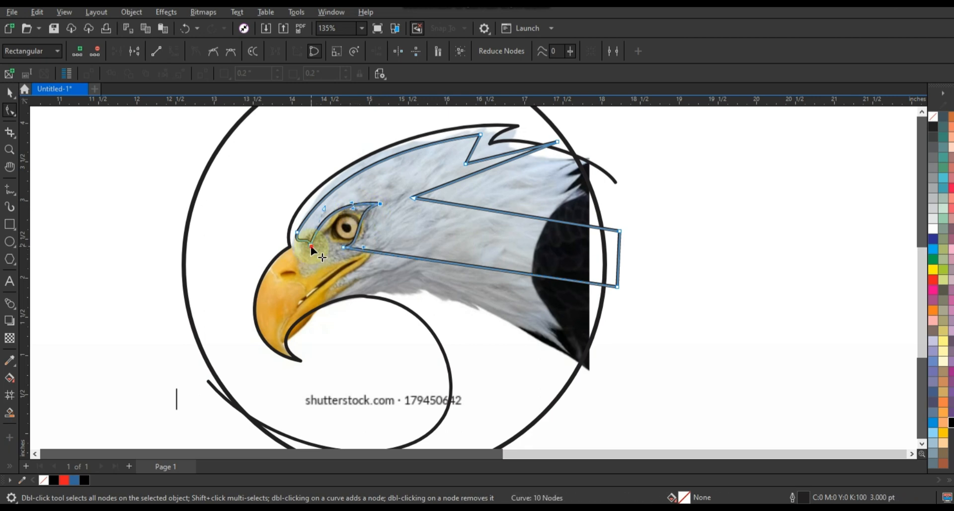
drag(311, 245, 312, 243)
drag(325, 207, 328, 208)
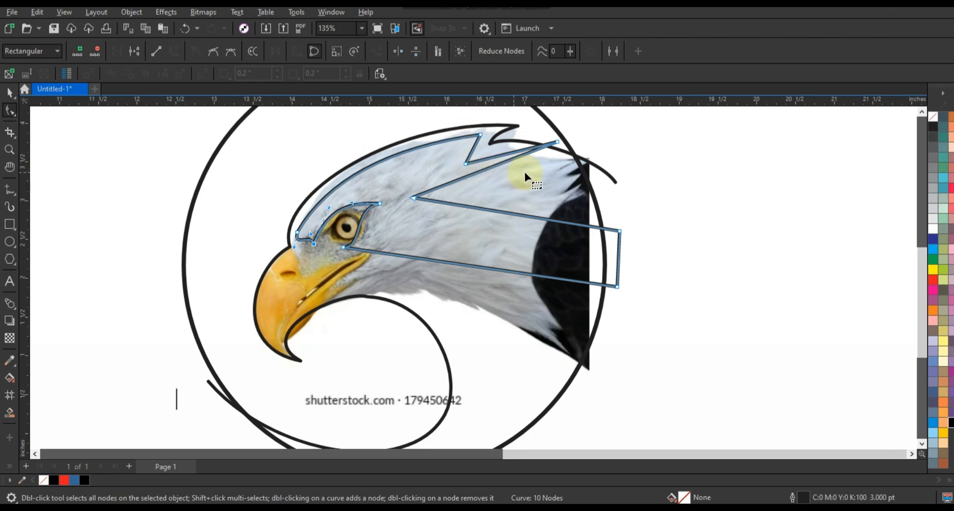
Curve both edges of the inner shape's rear crest feather and shift the node at its inner corner slightly
click(504, 152)
mouse_move(505, 158)
mouse_down()
mouse_move(504, 147)
mouse_move(504, 158)
mouse_up()
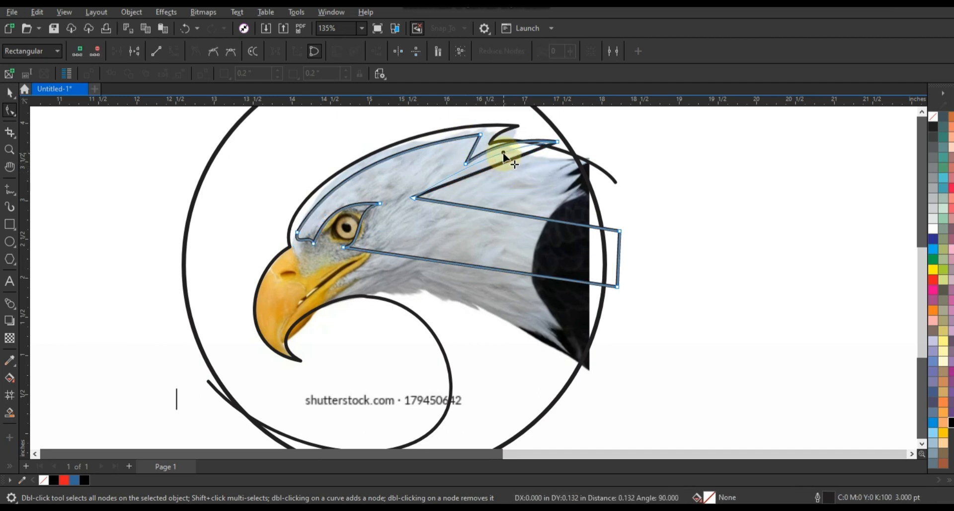
drag(412, 198, 421, 200)
drag(469, 174, 463, 171)
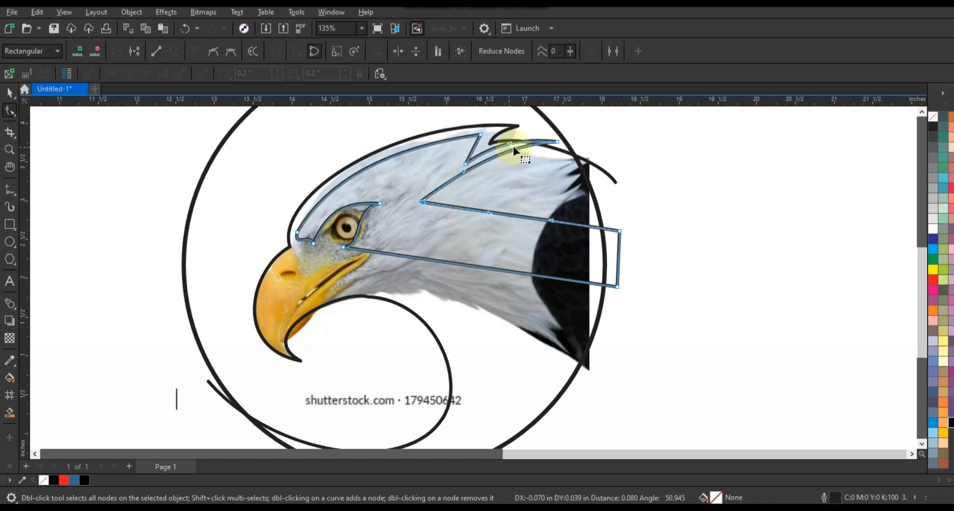
drag(509, 143, 509, 143)
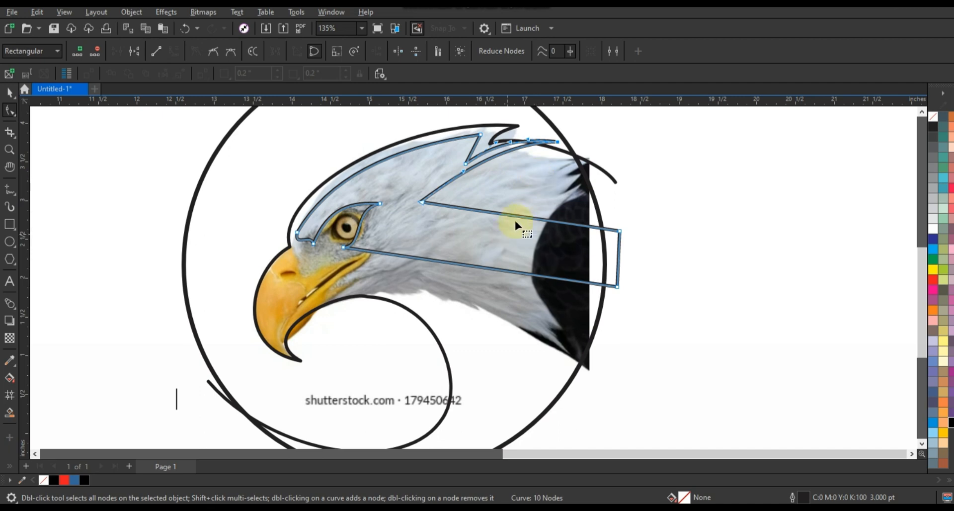
Bend the inner shape's upper neck segment into an arch from the inner feather corner to beyond the circle's edge
drag(521, 222, 493, 204)
drag(422, 201, 427, 214)
key(ctrl+z)
click(422, 201)
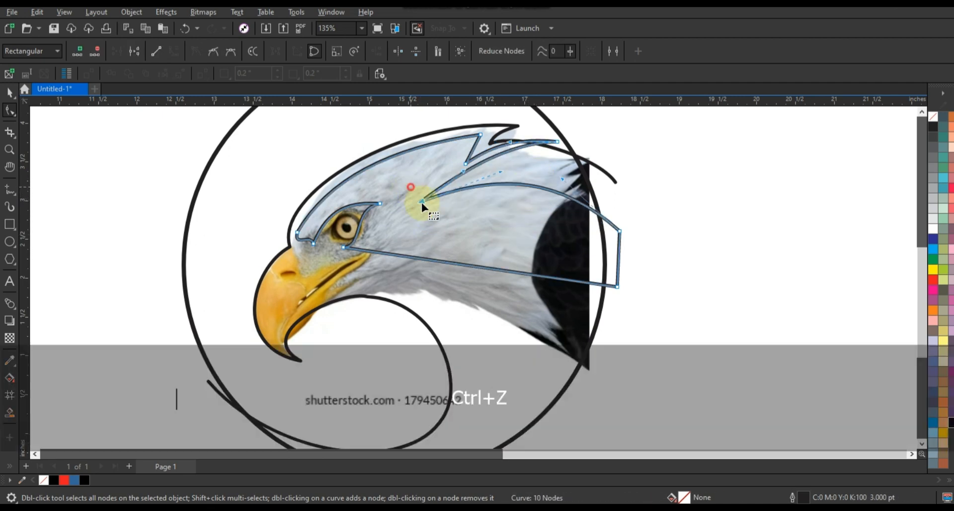
drag(499, 173, 492, 161)
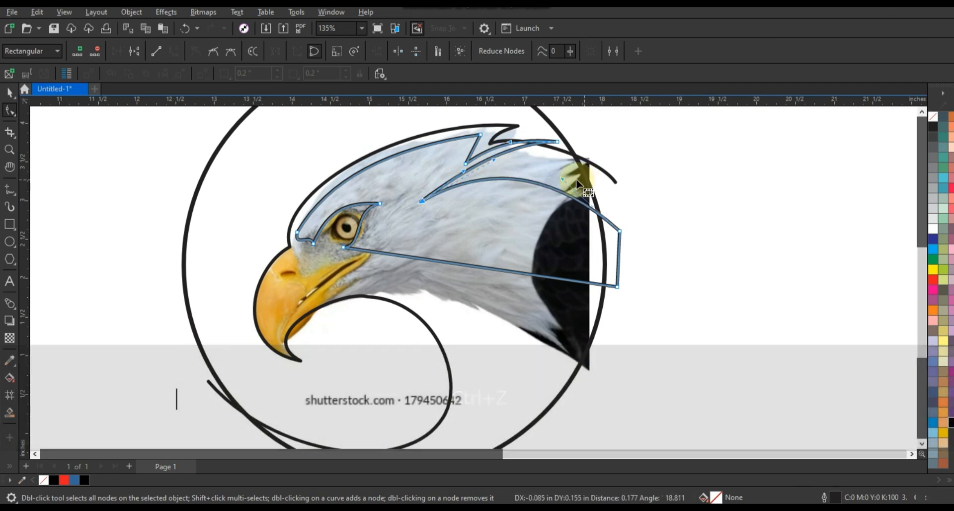
drag(564, 179, 573, 171)
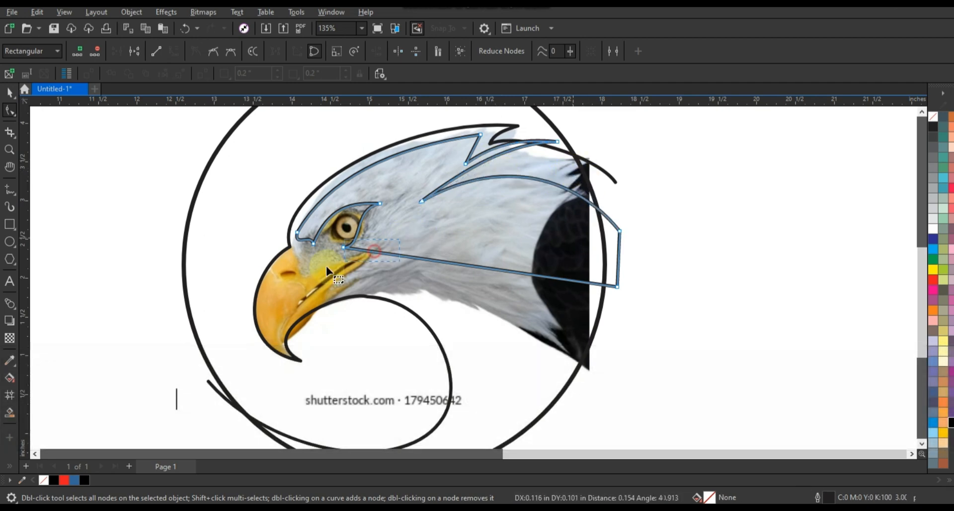
Bend the long lower neck segment of the inner shape upward into an arch from below the eye
click(441, 261)
drag(528, 273, 555, 211)
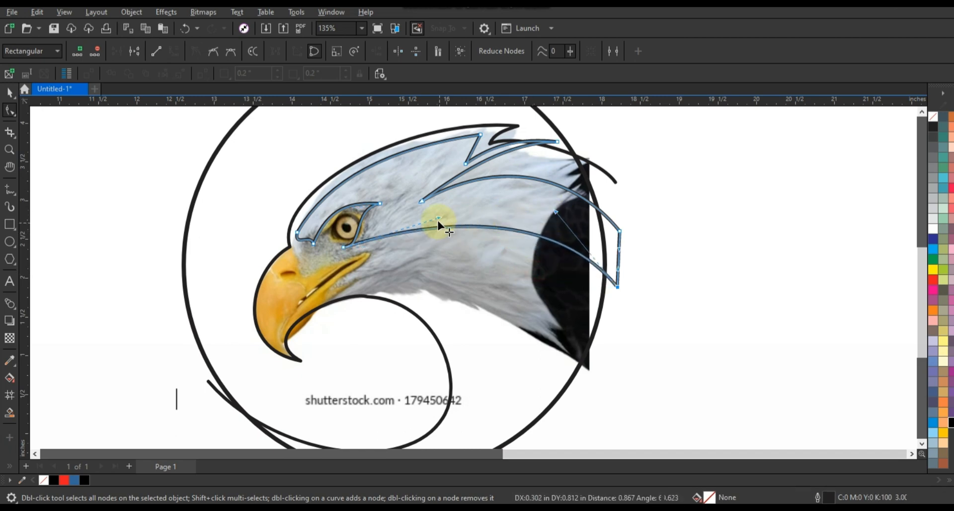
drag(440, 218, 446, 205)
drag(365, 247, 364, 261)
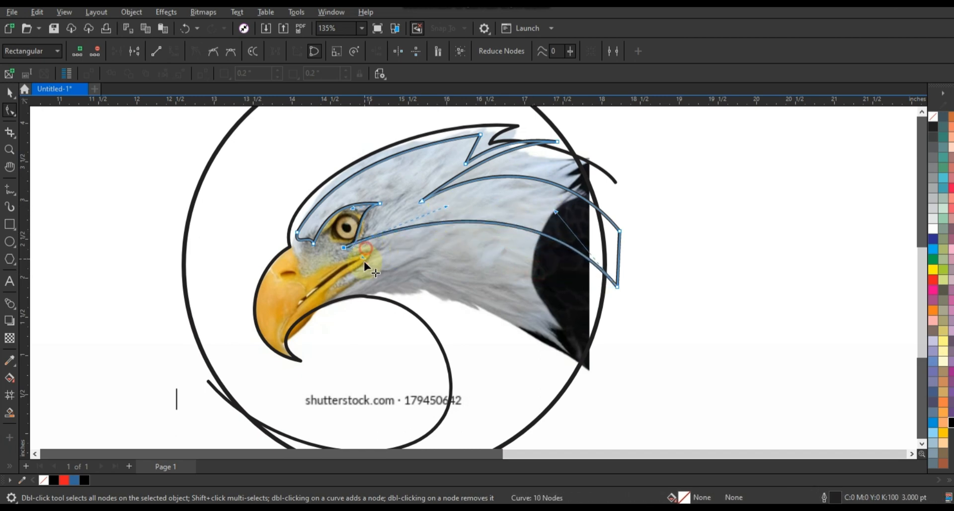
key(ctrl+z)
click(355, 254)
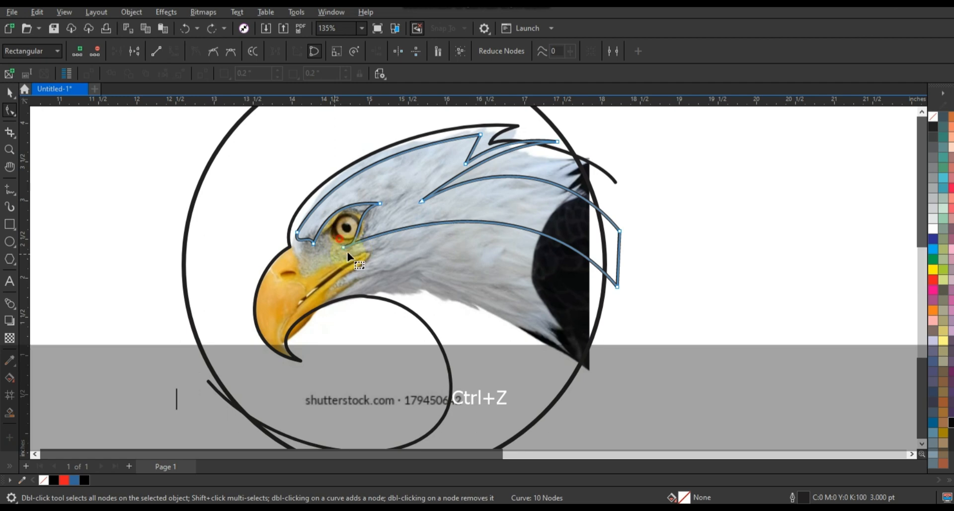
click(344, 247)
drag(365, 246, 364, 261)
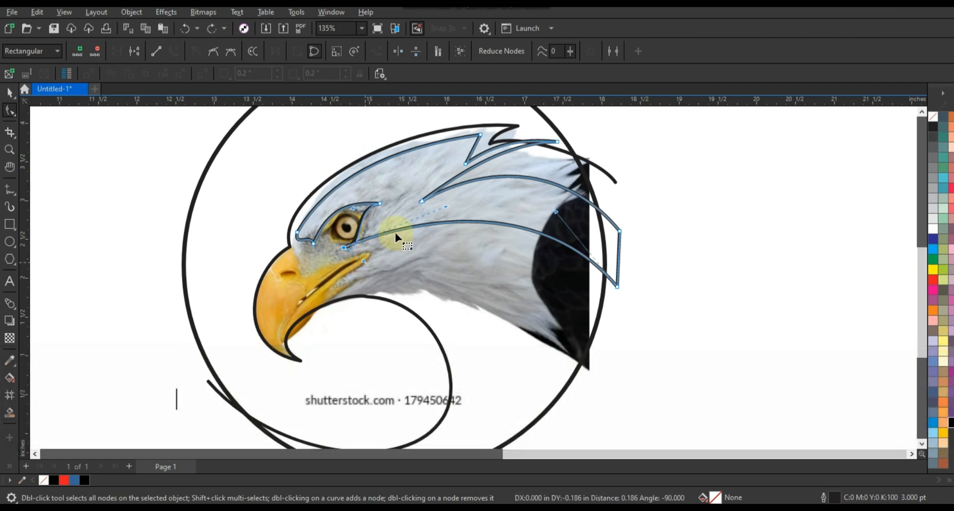
key(ctrl+z)
Reshape the lower neck segment into an S-curve that dips along the cheek and arches over the neck
drag(448, 205, 397, 277)
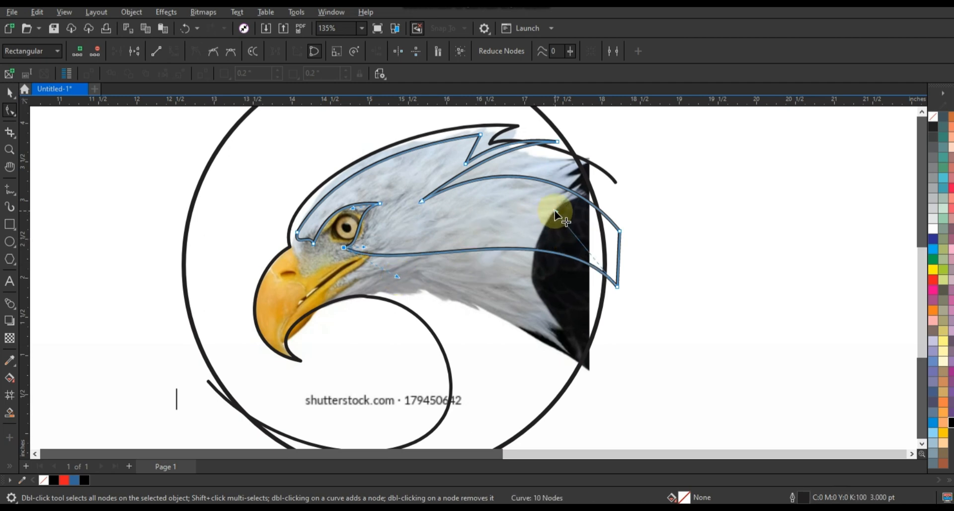
drag(555, 211, 514, 156)
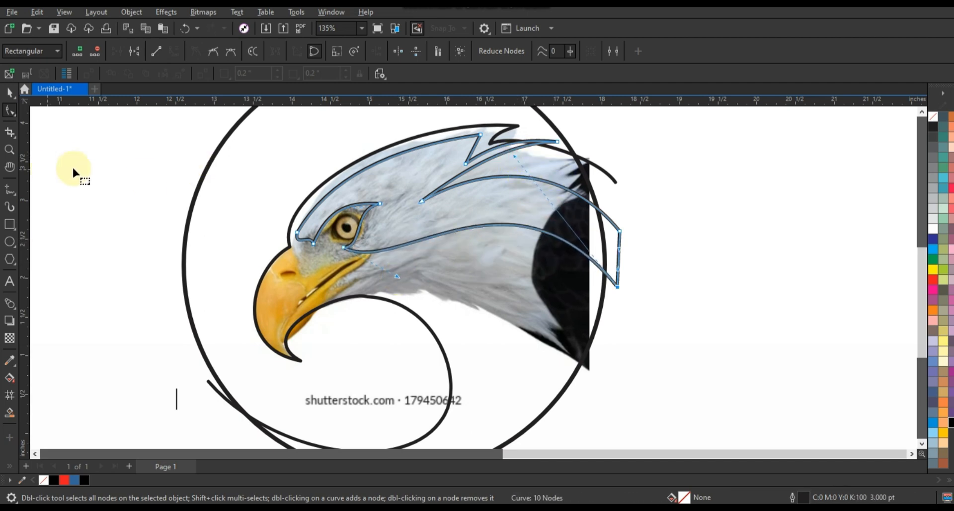
Draw a closed four-node straight-sided outline inside the beak, from its upper base to the mouth corner and down to the tip
click(10, 189)
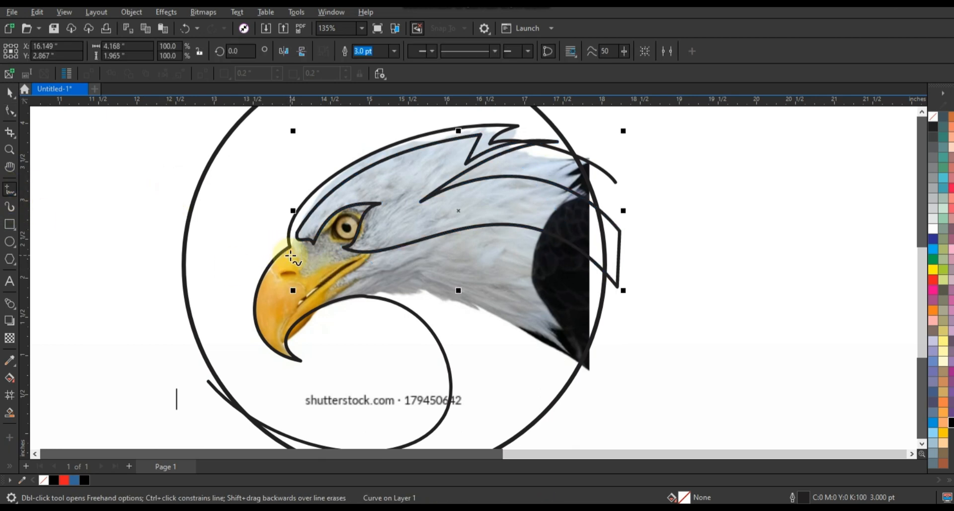
click(287, 256)
click(318, 257)
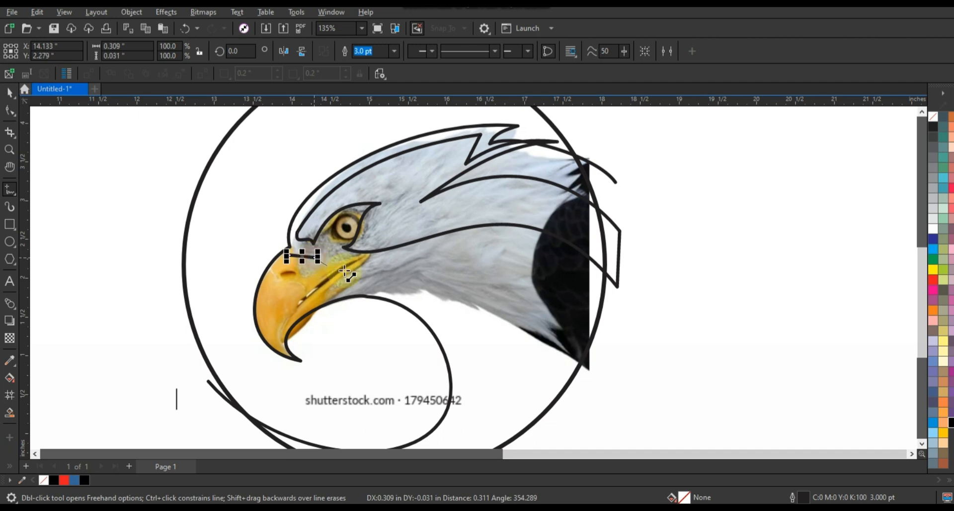
click(373, 274)
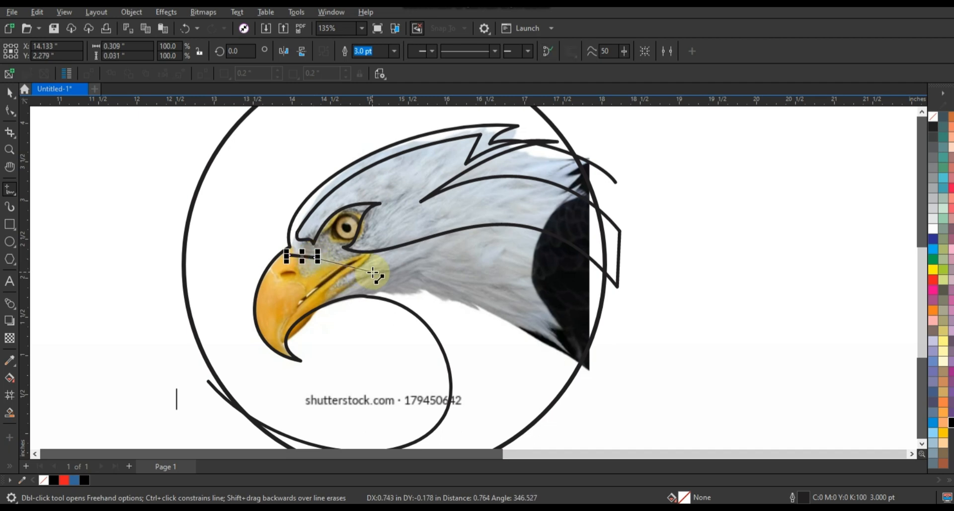
click(281, 351)
click(295, 255)
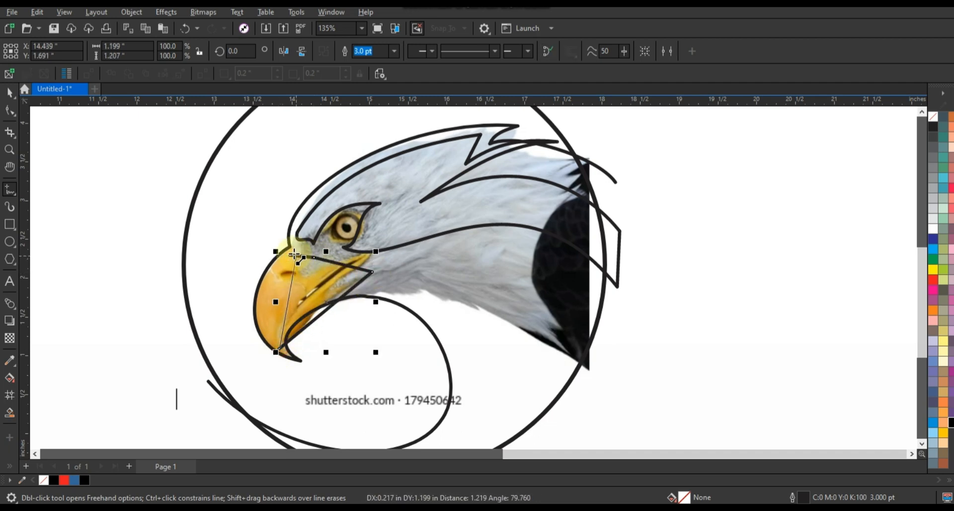
Convert the inner beak shape's segments to curves and bend its front edge to follow the outer beak outline
click(10, 111)
drag(50, 145, 403, 357)
click(175, 51)
drag(264, 244, 250, 326)
drag(262, 279, 263, 277)
Bend the inner beak shape's lower edge into a concave arc from tip to mouth corner and nudge the tip node
drag(294, 330, 273, 360)
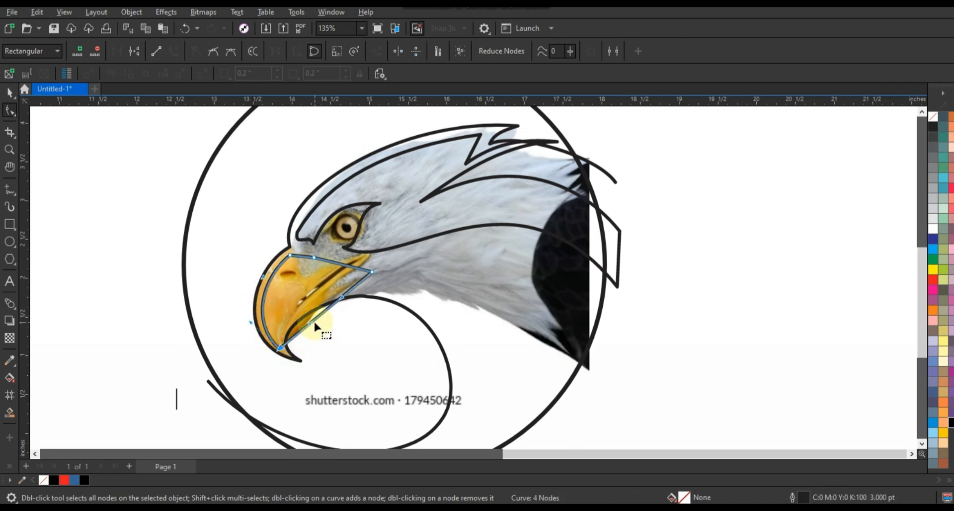
drag(295, 315, 275, 297)
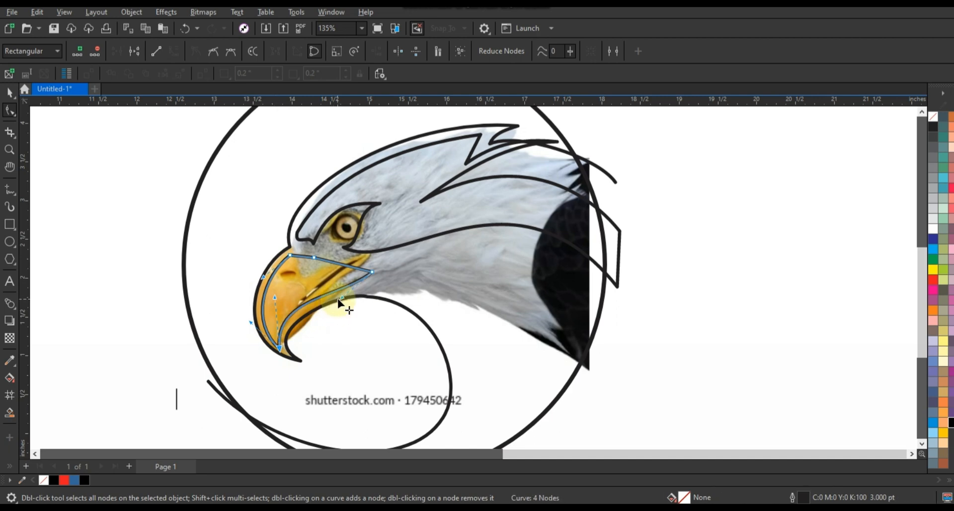
drag(342, 300, 334, 282)
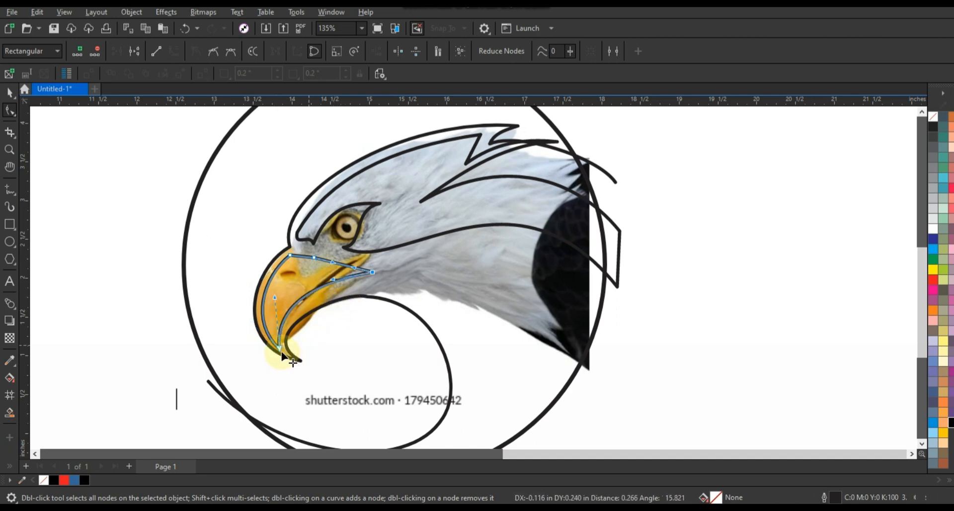
drag(284, 349, 282, 348)
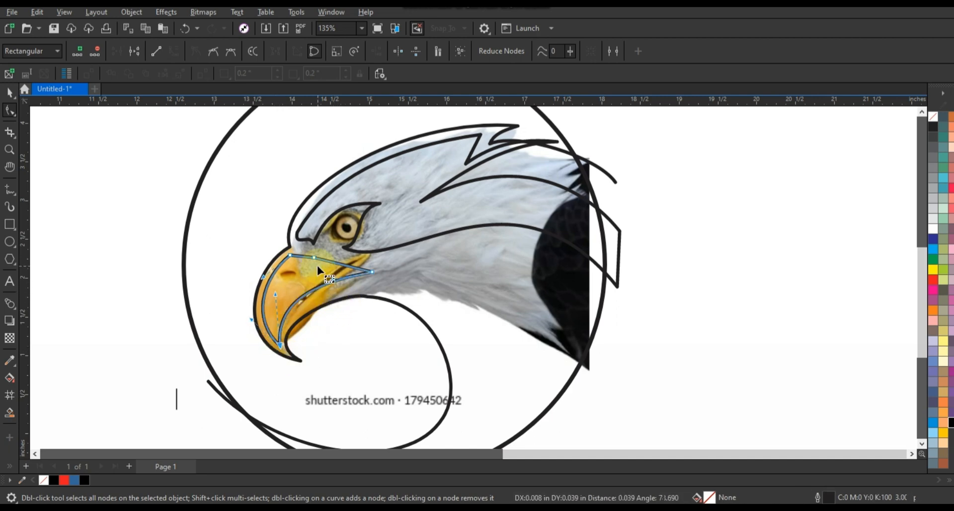
Bend the inner beak shape's two top segments into downward curves and refine the curvature at its tip
click(306, 258)
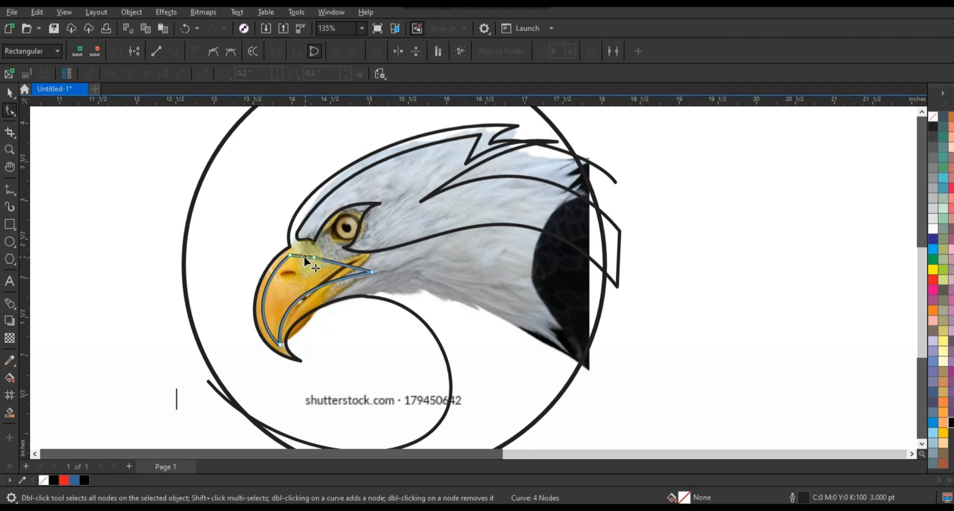
drag(304, 258, 331, 268)
drag(282, 343, 288, 323)
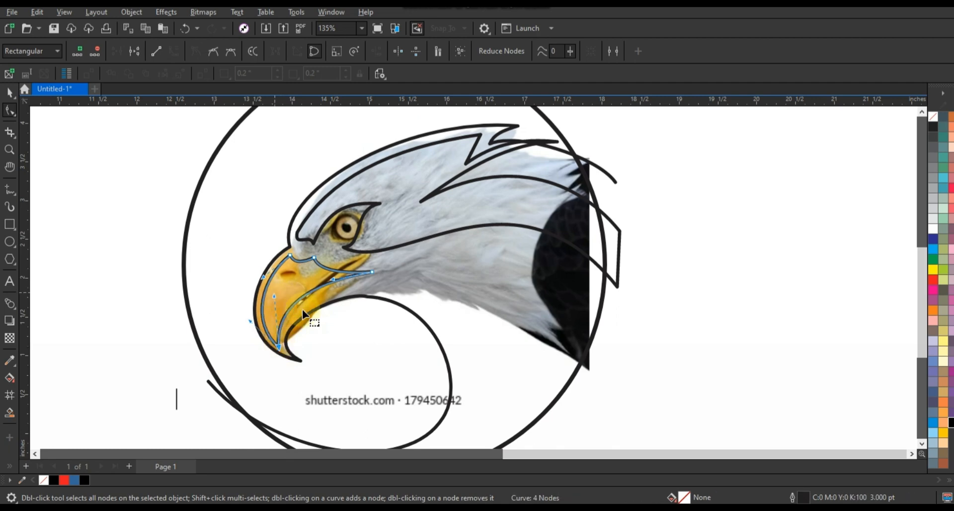
Draw an open V-shaped three-node line from the circle's lower edge up to the throat and back, and convert its segments to curves
click(10, 190)
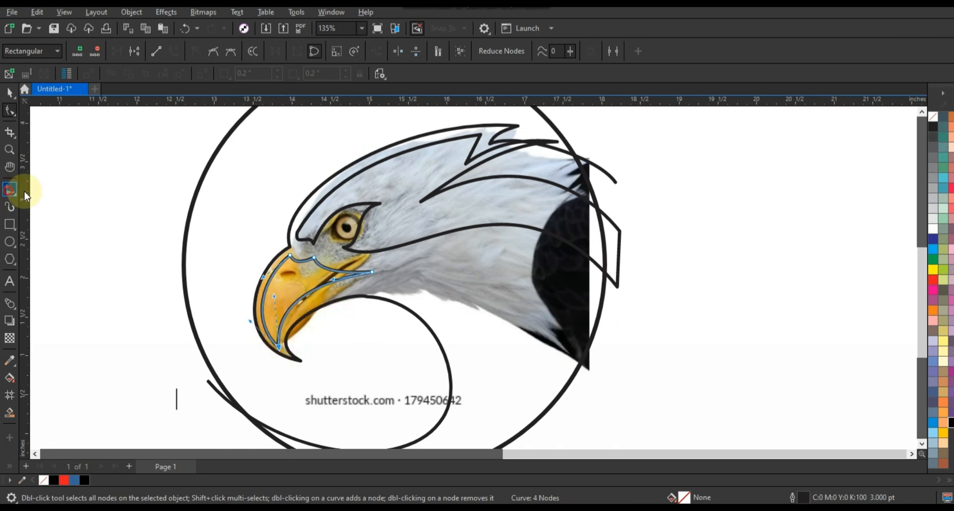
key(F3)
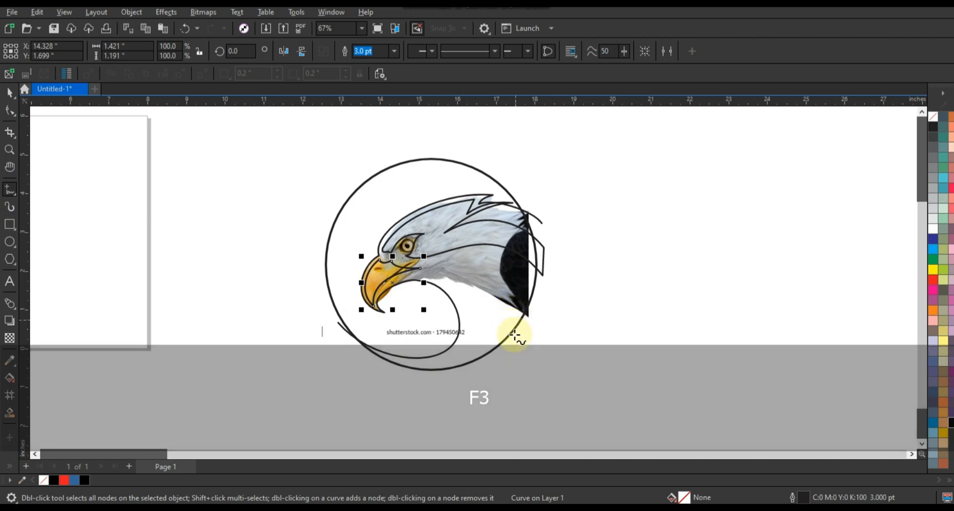
click(510, 340)
click(466, 274)
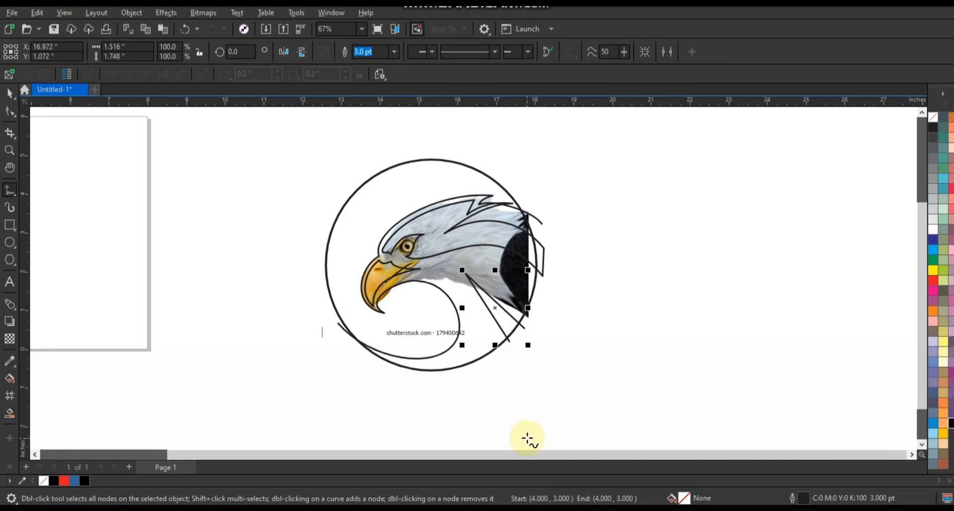
click(10, 111)
click(490, 314)
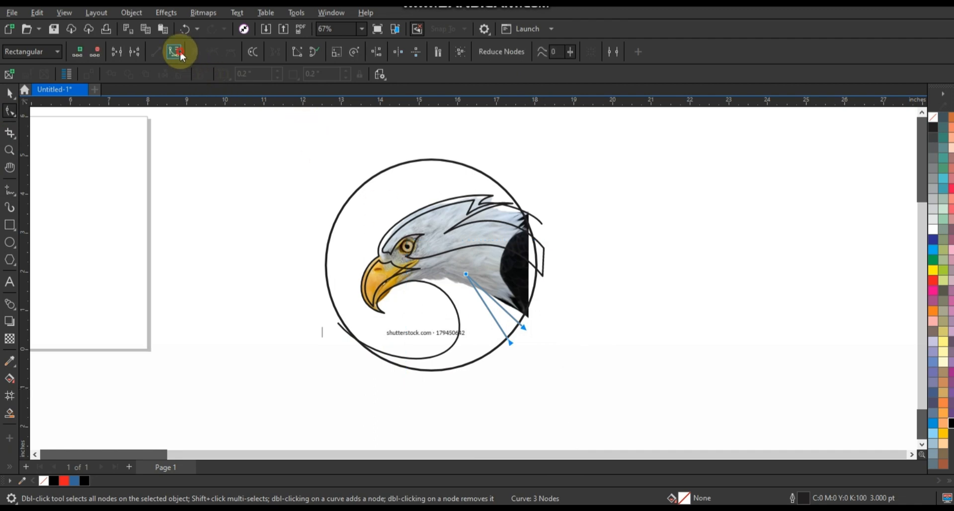
Extend both ends of the V-shaped line beyond the circle and bend its two sides into outward arcs
click(10, 150)
drag(250, 198, 587, 370)
click(10, 111)
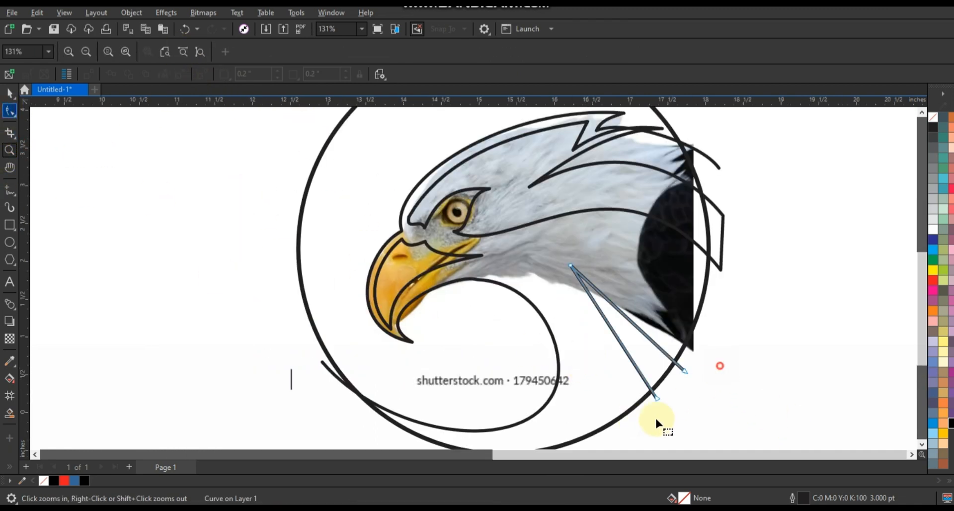
drag(658, 397, 631, 435)
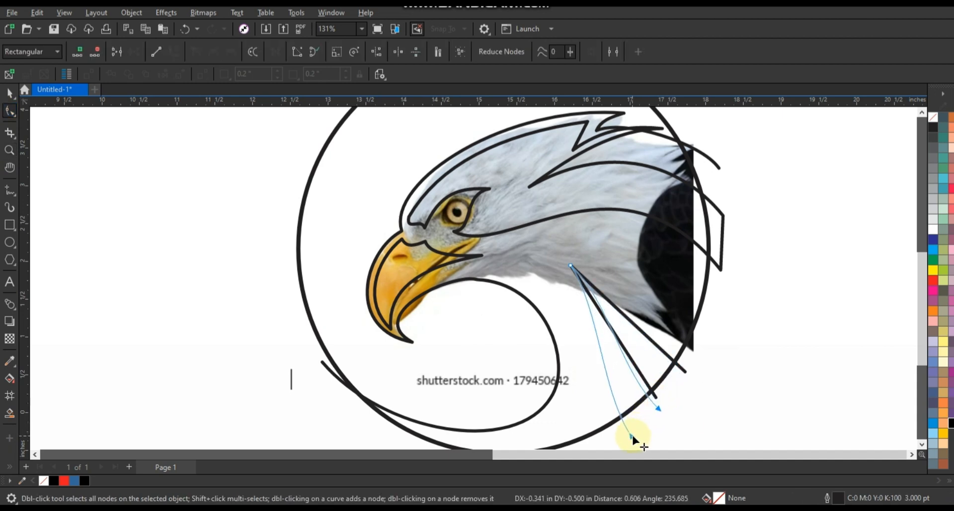
drag(620, 344, 652, 326)
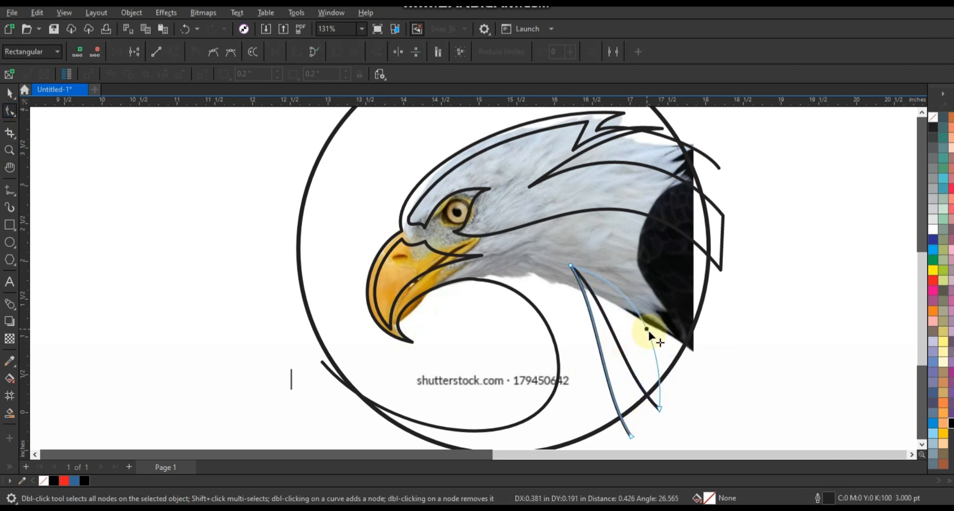
drag(597, 346, 632, 343)
drag(660, 409, 680, 407)
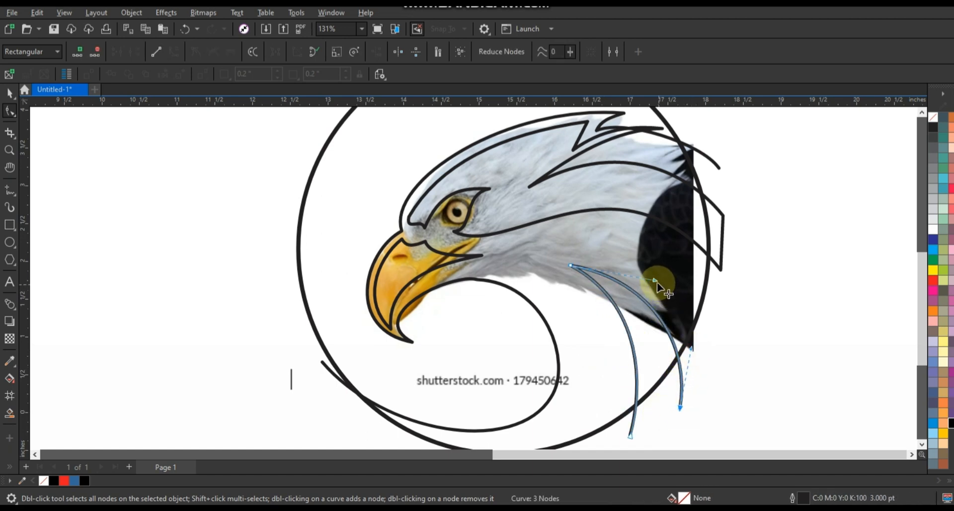
Move the neck feather's pointed corner further toward the throat and refine the curvature of both arcs
drag(657, 281, 657, 279)
drag(569, 265, 550, 257)
drag(631, 271, 642, 265)
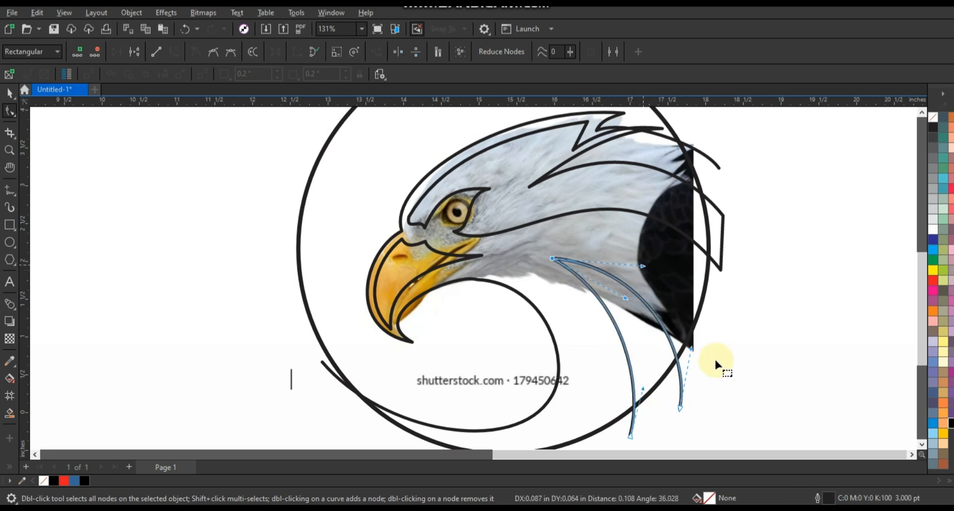
drag(691, 348, 693, 347)
click(630, 436)
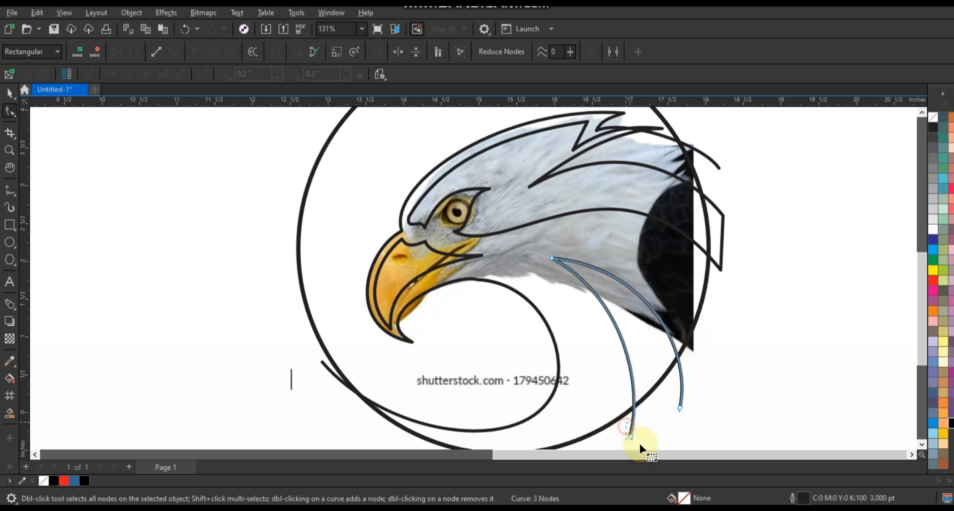
drag(643, 389, 657, 381)
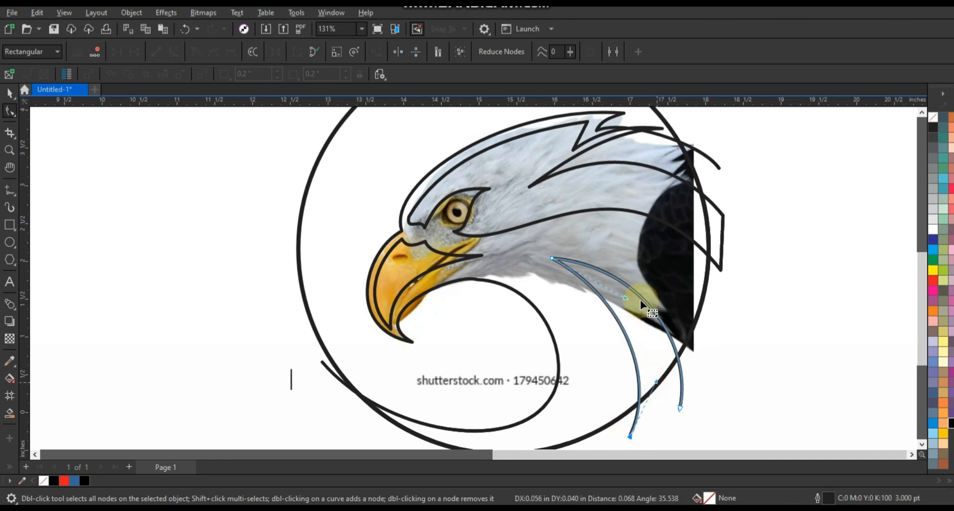
drag(627, 298, 645, 261)
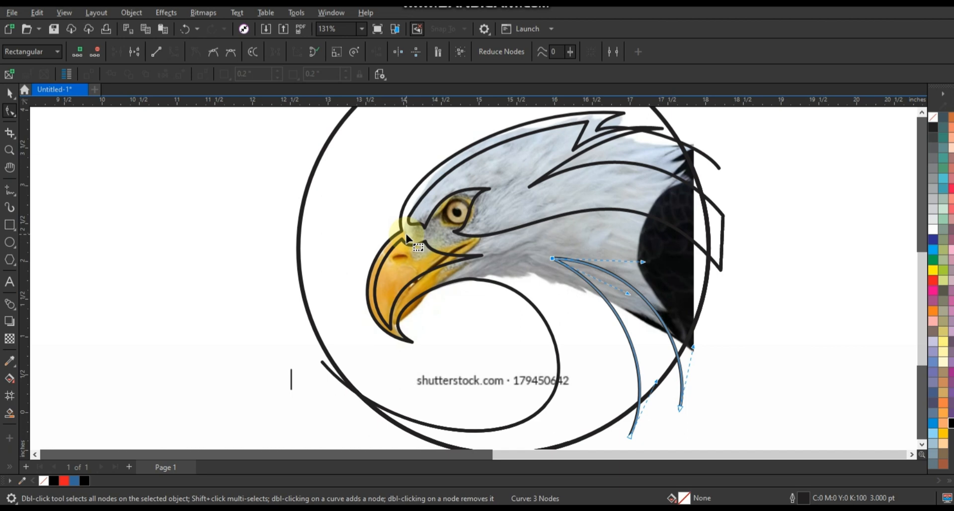
Move the eagle photo out of the circle to the empty area beside the traced drawing
key(F3)
click(9, 150)
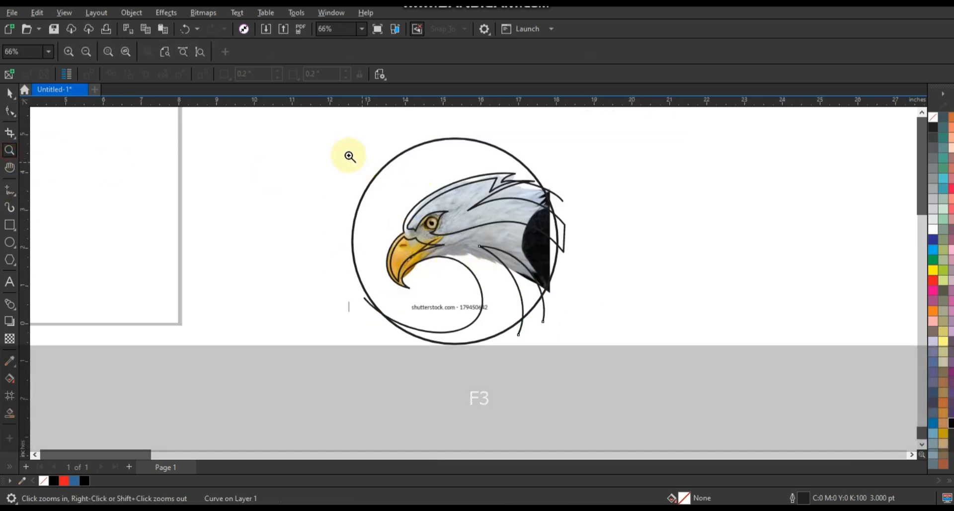
drag(315, 126, 616, 375)
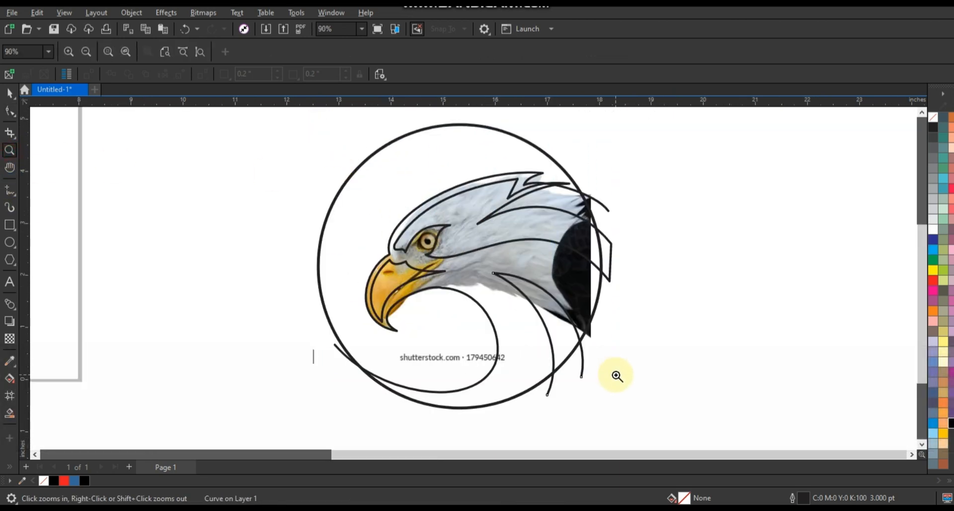
key(ctrl+z)
drag(618, 218, 801, 234)
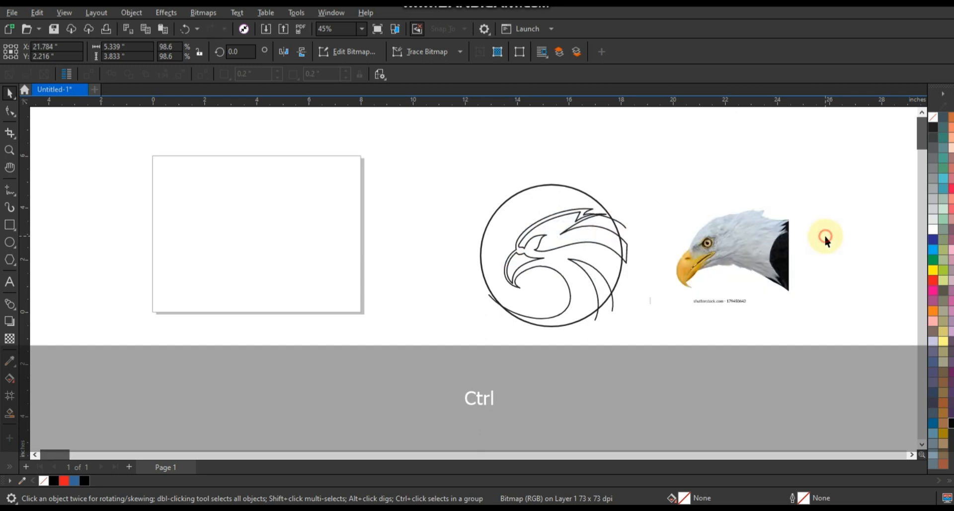
click(824, 234)
click(10, 151)
drag(423, 159, 846, 374)
click(9, 94)
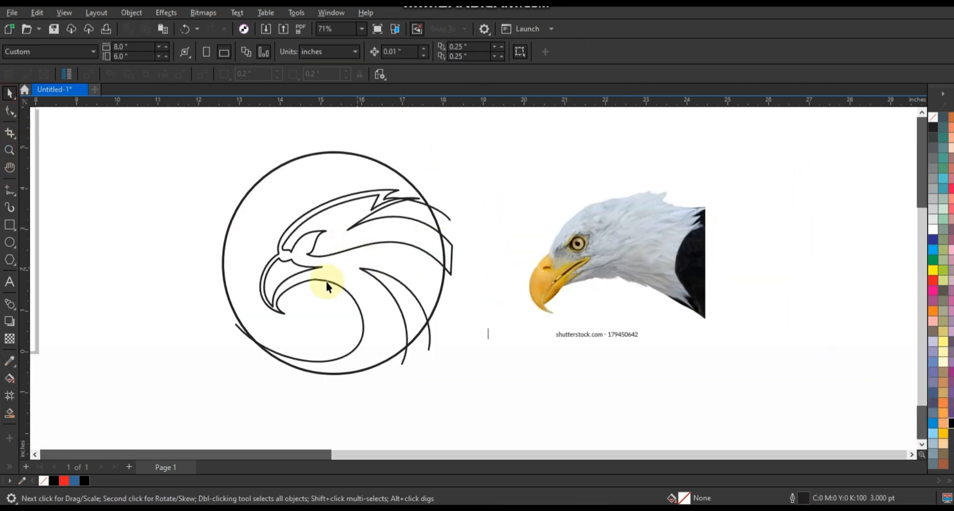
Smart-fill the enclosed head and neck region and the upper rear feather region with blue
click(12, 415)
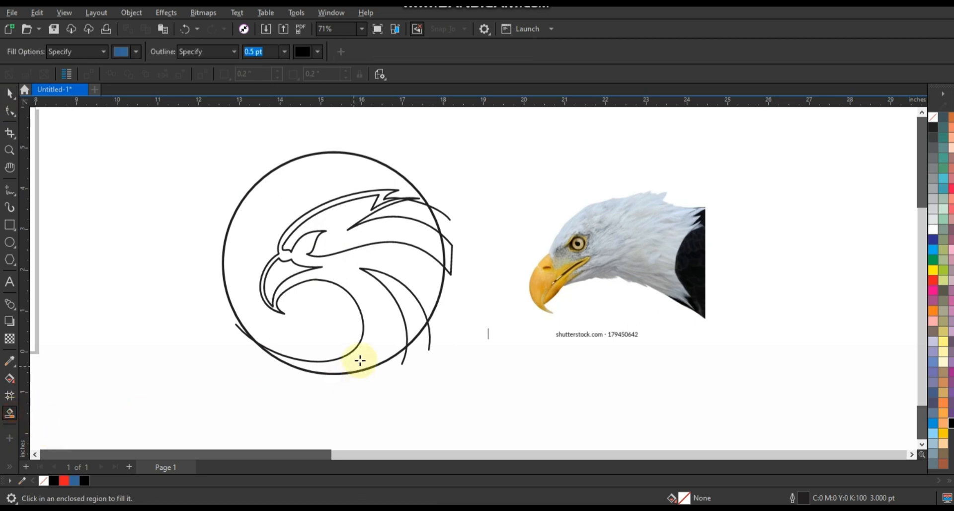
click(380, 340)
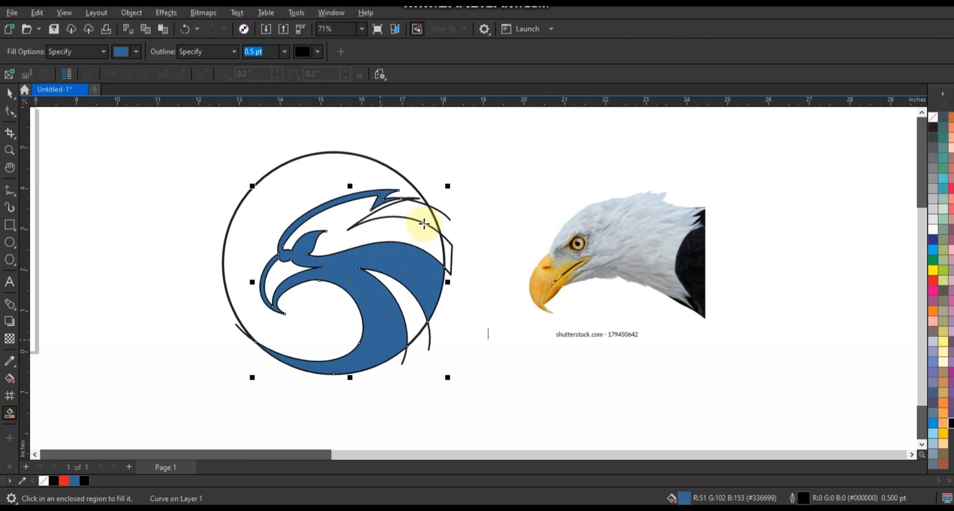
click(424, 216)
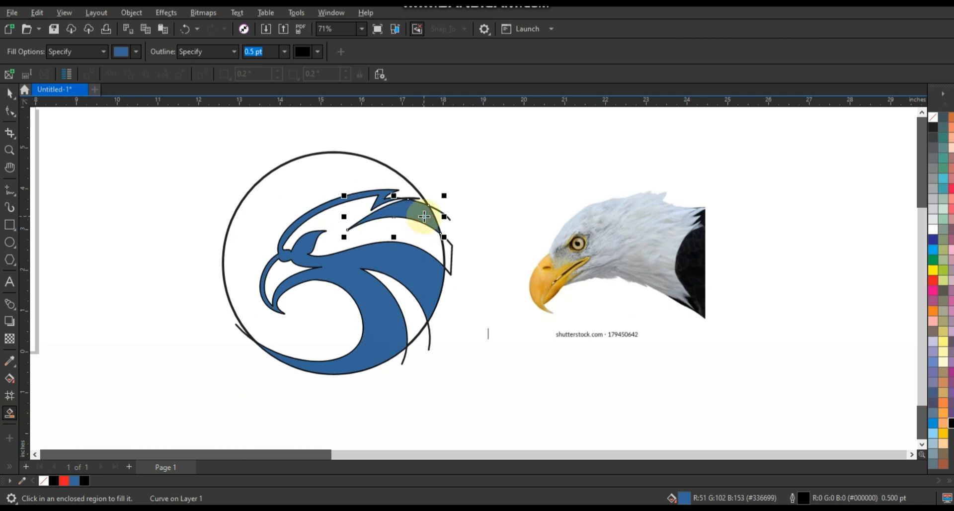
Delete the leftover traced outline curves that extend beyond the circle, keeping the filled shapes and the circle
click(9, 93)
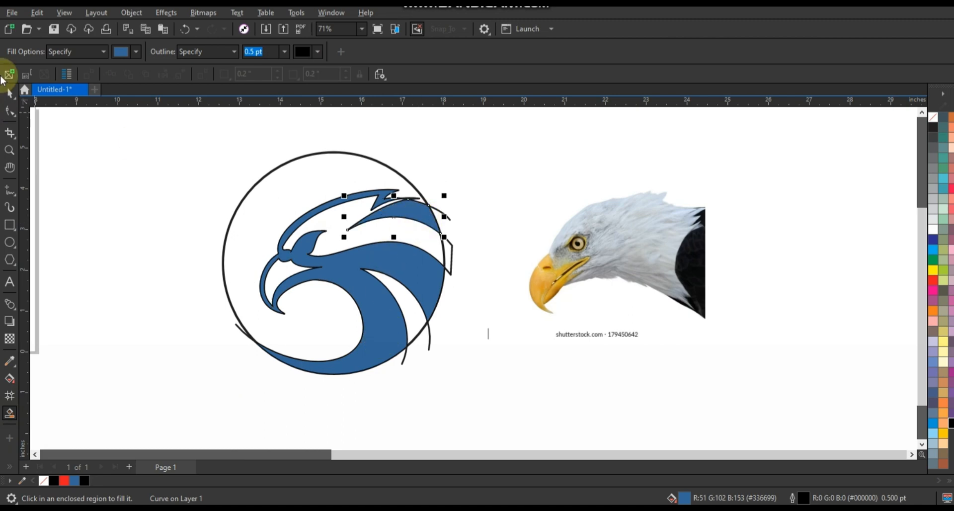
click(128, 155)
click(447, 213)
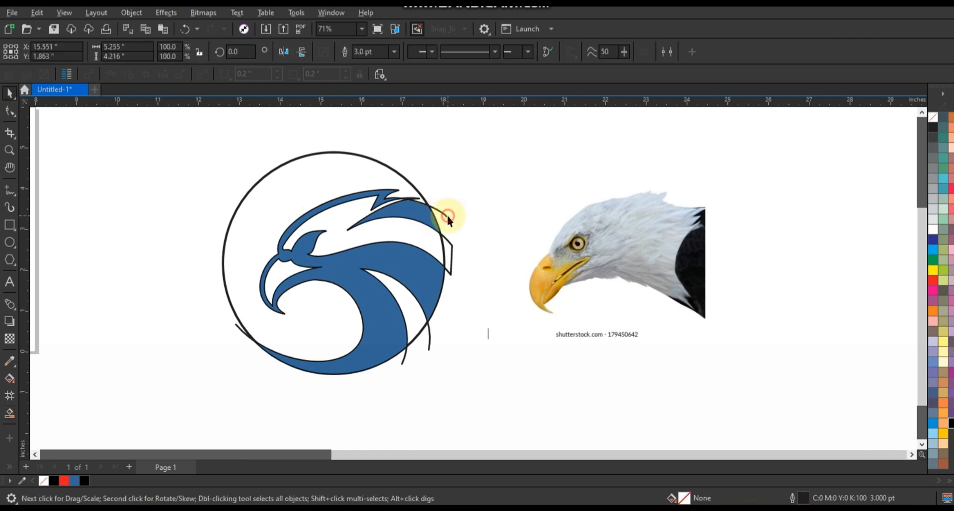
key(Delete)
click(419, 201)
key(Delete)
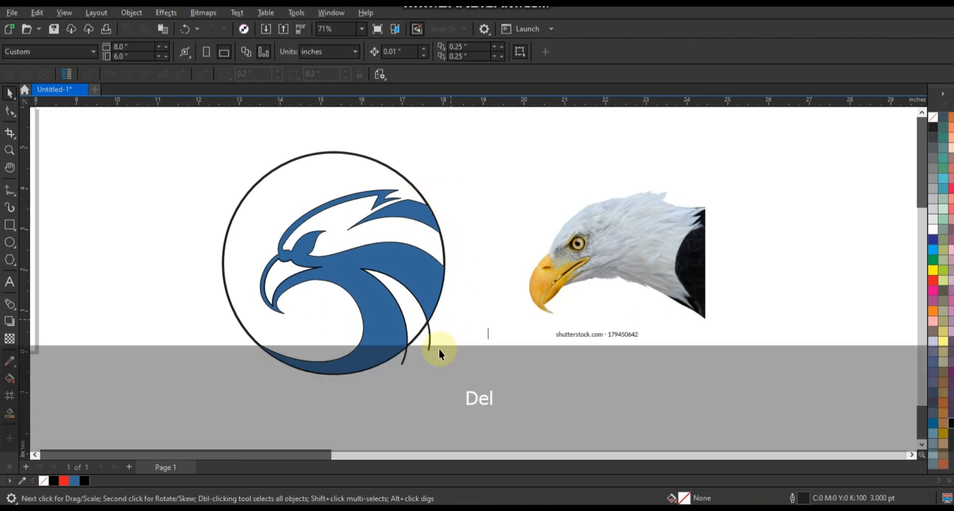
click(430, 348)
key(Delete)
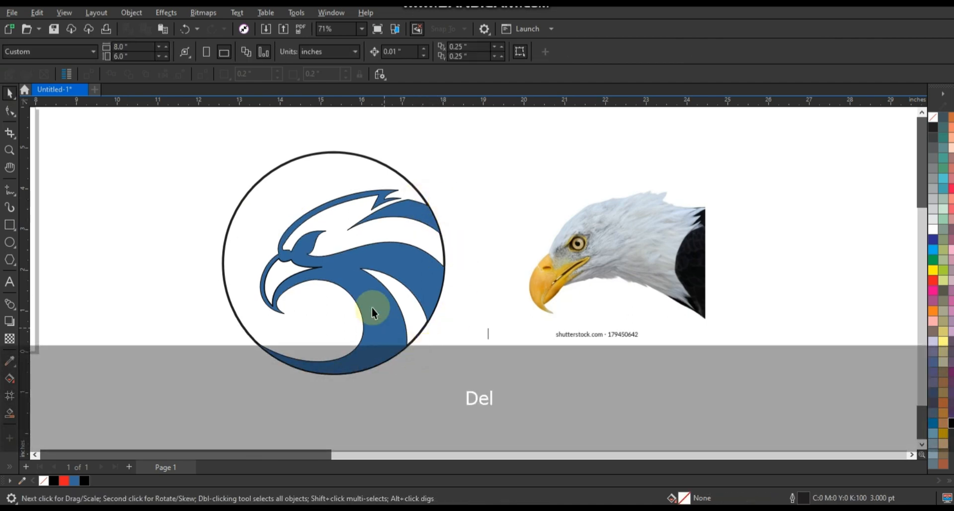
Fill the eagle's head-and-neck shape and the upper rear feather shape with black
click(370, 306)
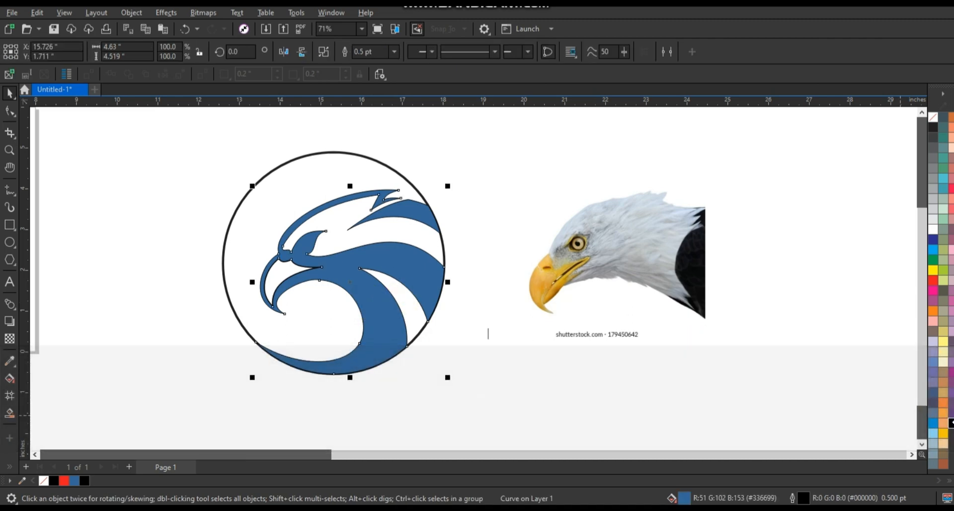
click(952, 424)
click(428, 219)
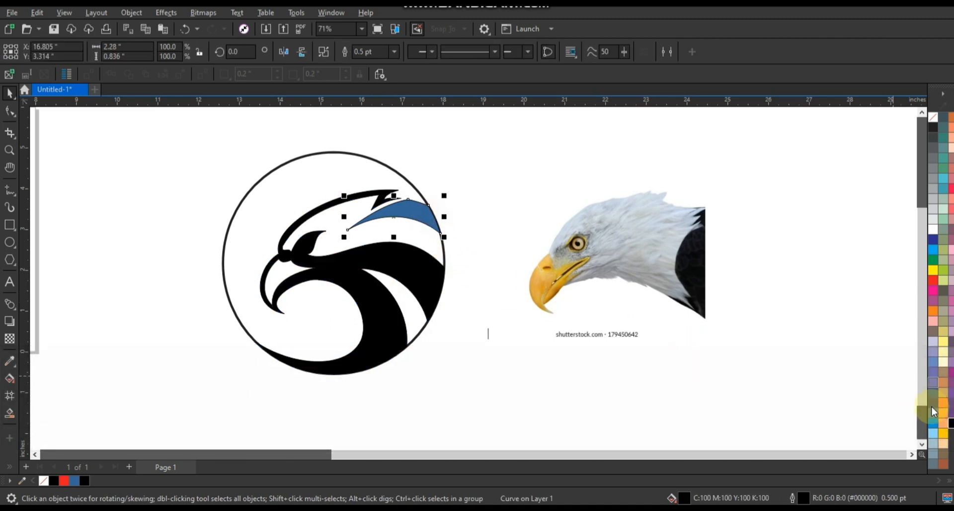
click(951, 424)
click(479, 175)
Remove the outlines from the two filled eagle shapes
drag(407, 275, 237, 395)
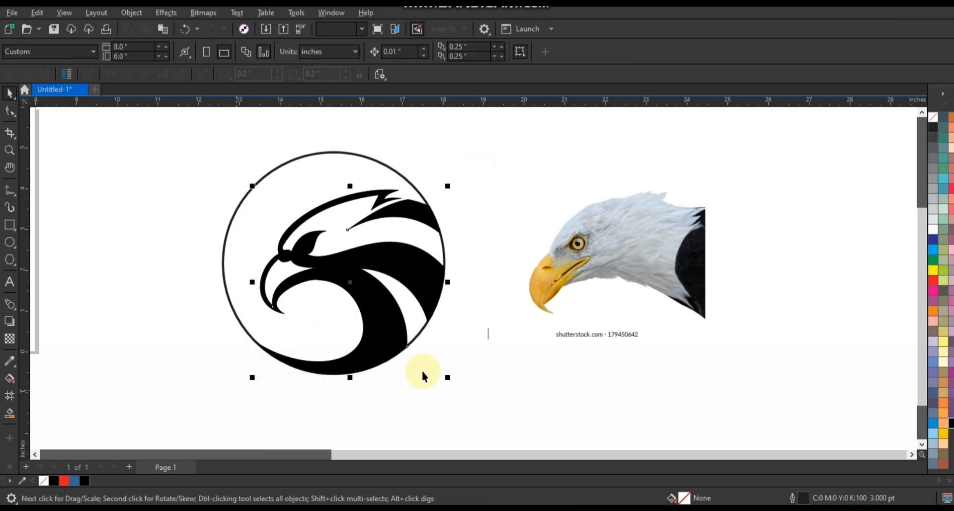
right_click(926, 128)
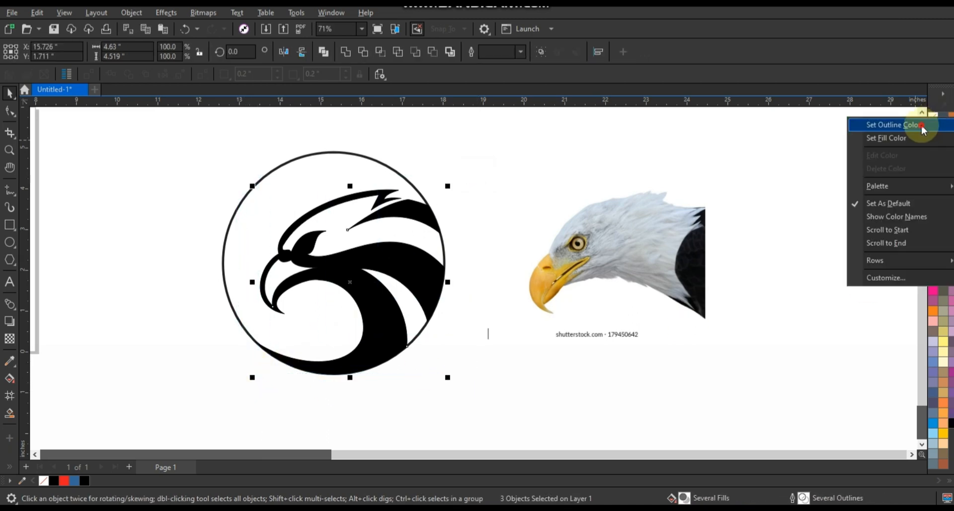
click(926, 125)
Duplicate the circle and shrink the copy about its center to about 4.96 in across
click(338, 172)
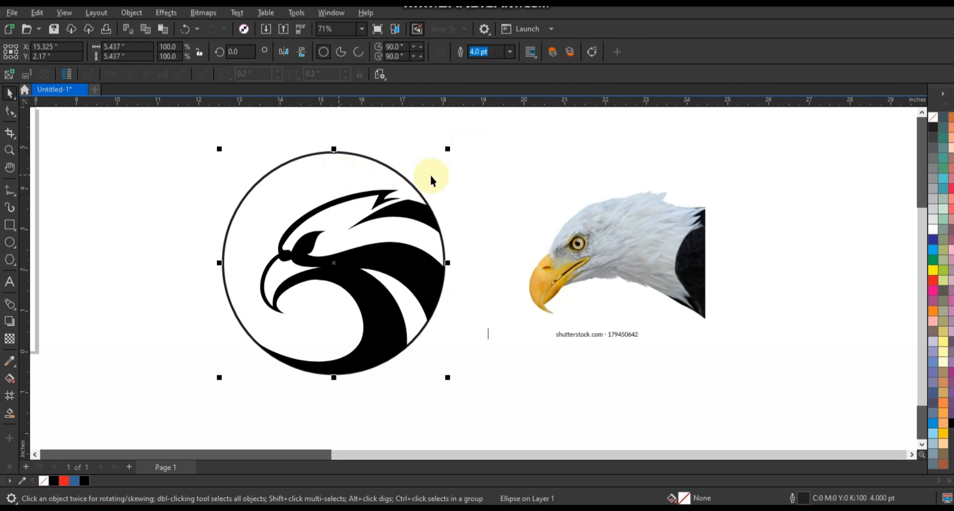
drag(449, 153, 440, 162)
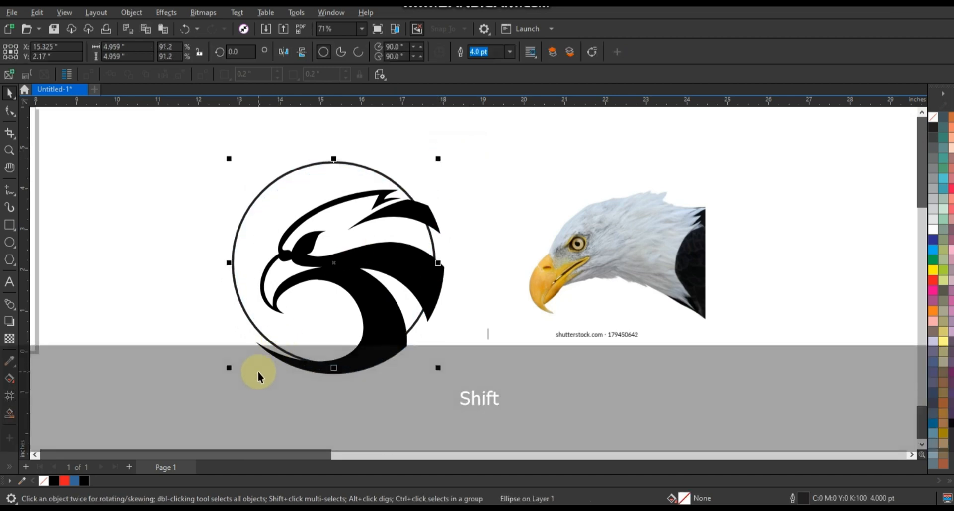
key(ctrl+z)
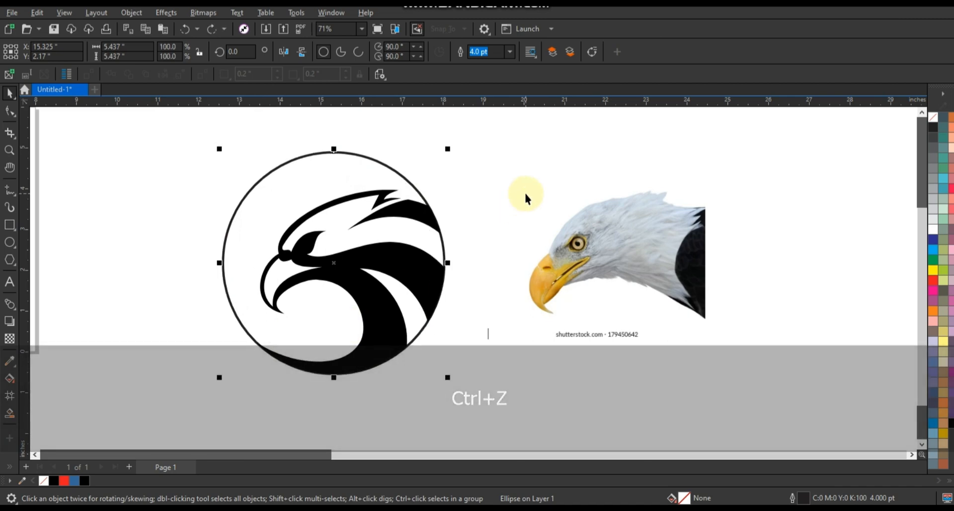
key(KP_Add)
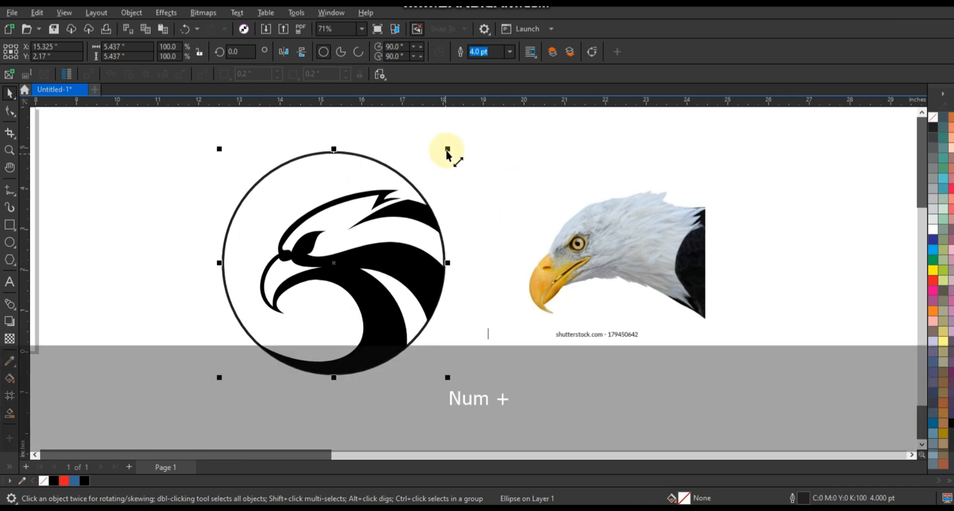
drag(448, 149, 440, 158)
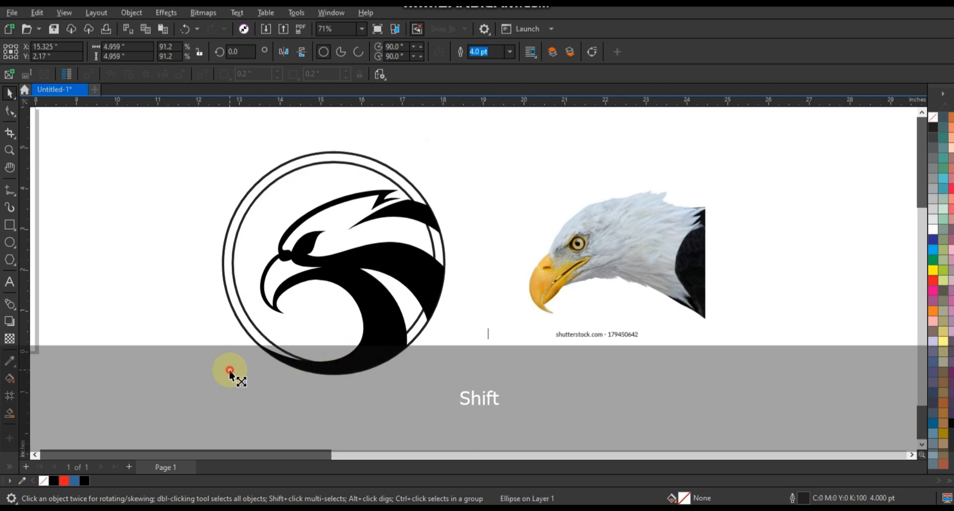
Enlarge the inner circle toward the lower left to about 5.15 in across, closing the gap to the outer circle there
drag(230, 370, 225, 381)
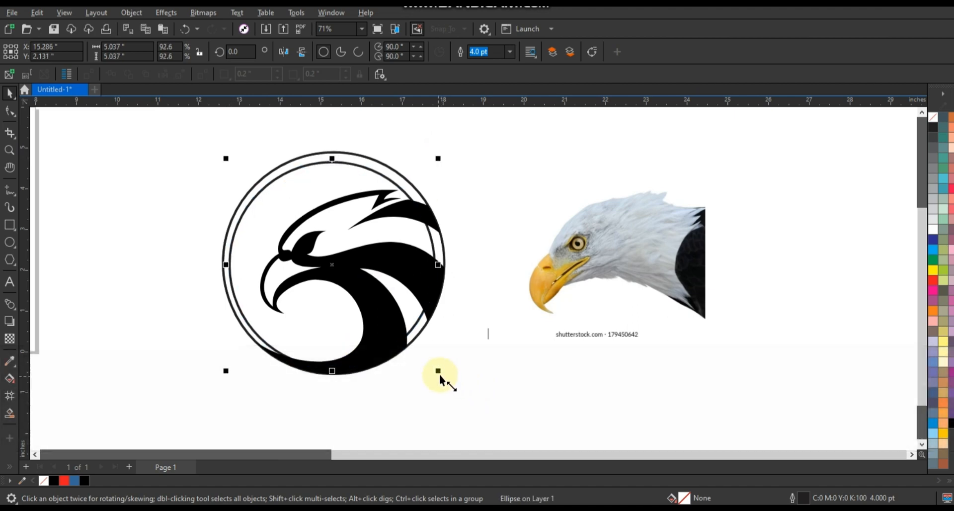
drag(439, 377, 441, 380)
click(239, 363)
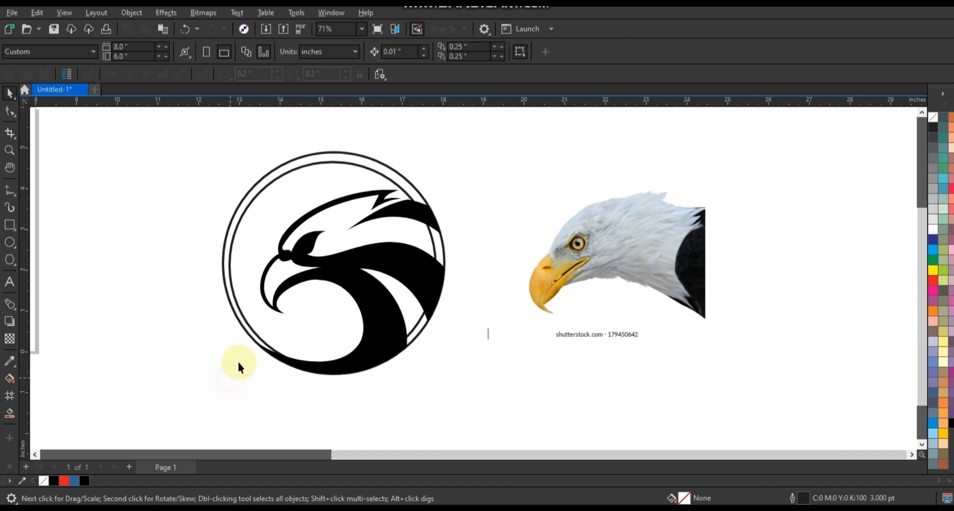
click(249, 328)
drag(227, 376, 220, 394)
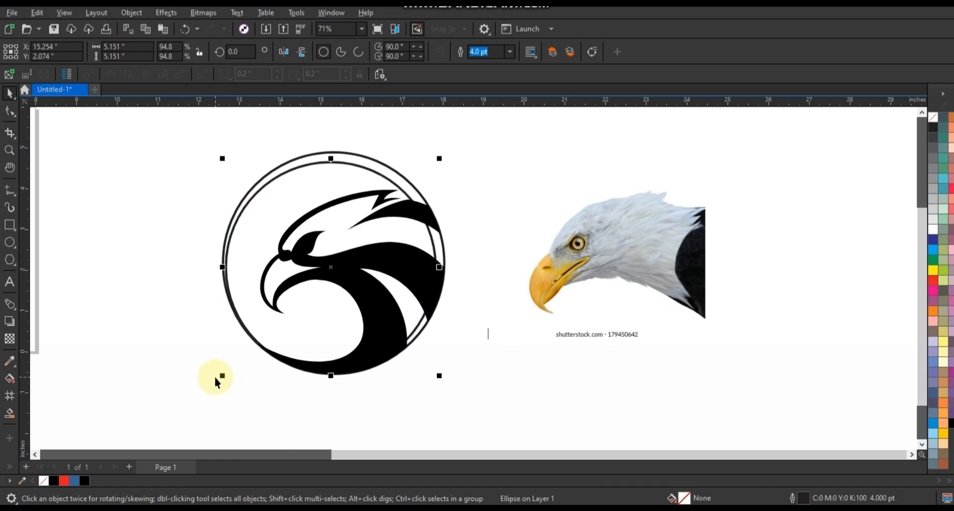
click(216, 382)
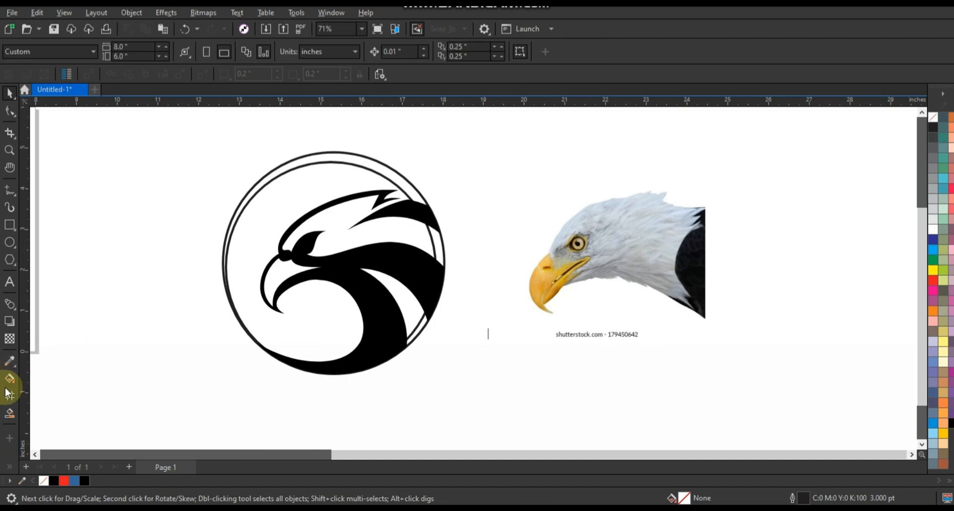
click(9, 413)
click(382, 182)
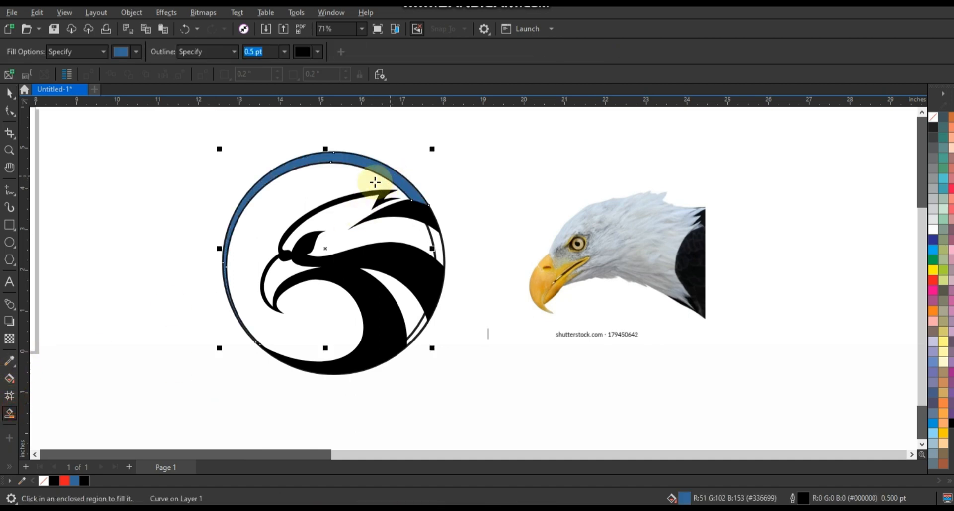
key(ctrl+z)
click(11, 94)
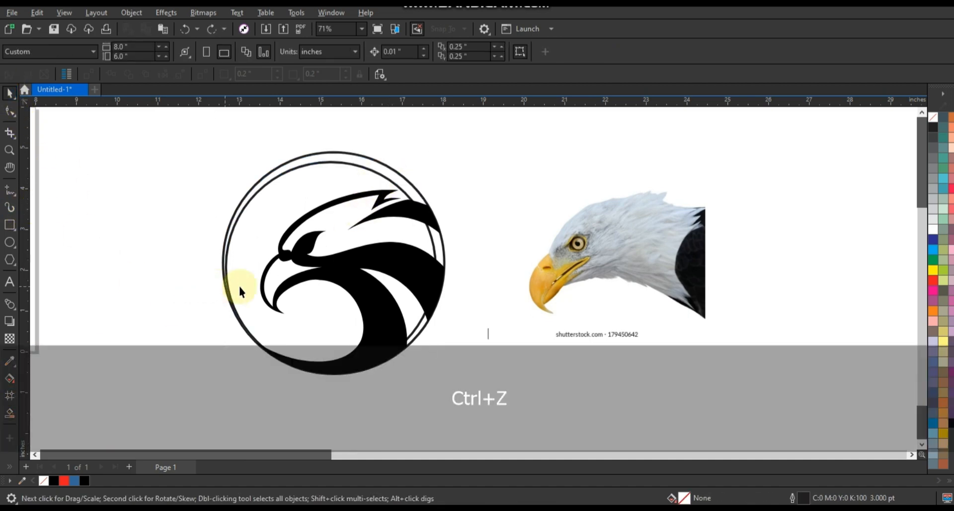
Enlarge the inner circle to about 5.21 in across and smart-fill the tapering upper crescent between the two circles with blue
click(229, 292)
drag(223, 381, 222, 382)
click(9, 412)
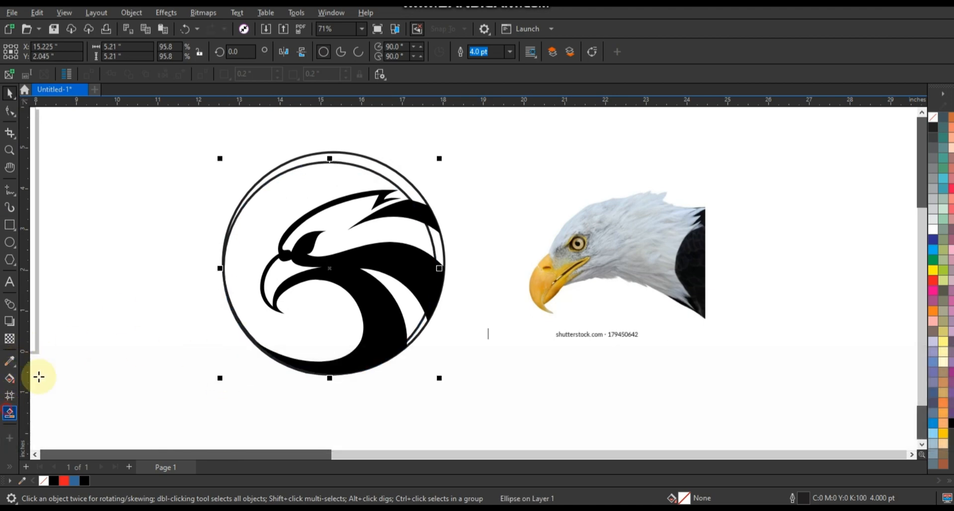
click(324, 156)
click(9, 93)
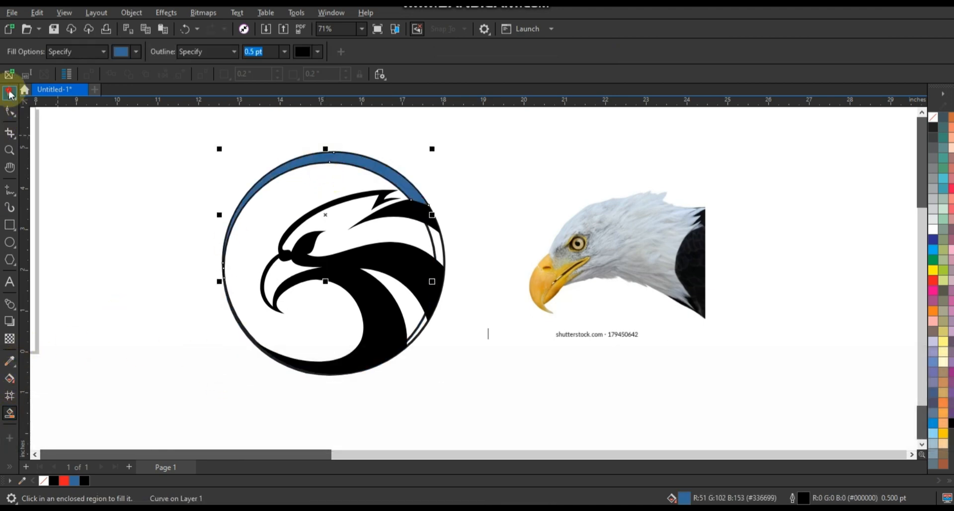
Delete both construction circles, keeping the filled crescent and the eagle shapes
click(164, 260)
click(417, 328)
key(Delete)
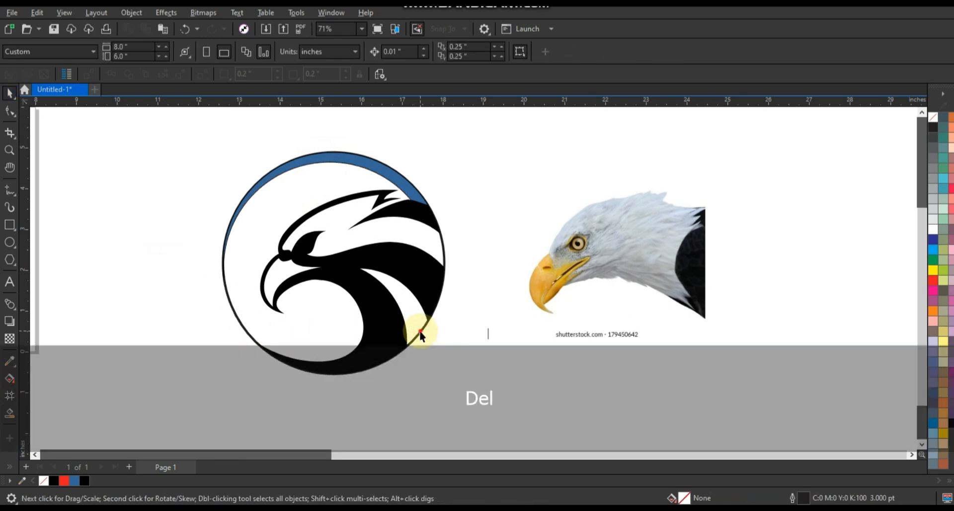
Fill the crescent above the eagle's head with black
click(405, 185)
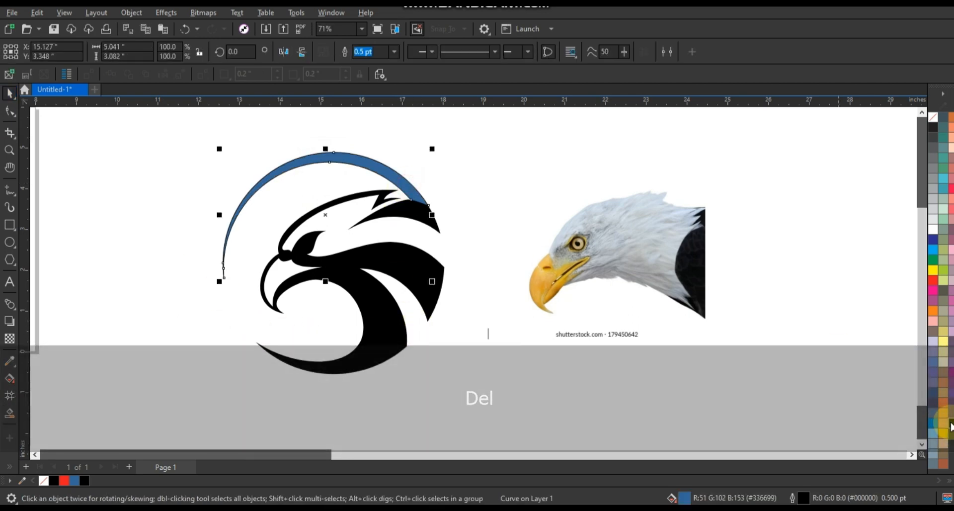
click(951, 422)
click(502, 204)
Move the eagle photo farther to the right, away from the logo
click(622, 256)
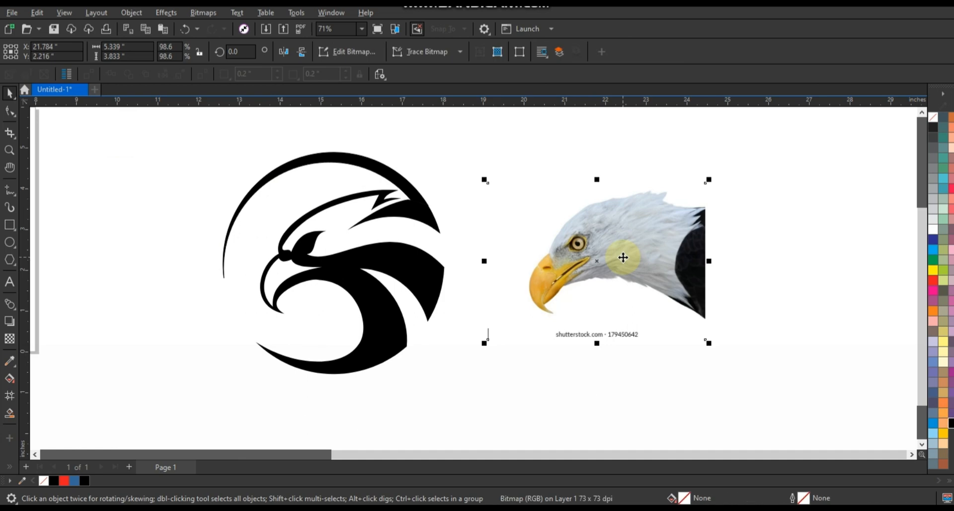
key(F3)
drag(615, 270, 730, 274)
Remove the outlines from the eagle shapes and the upper crescent together
drag(372, 188, 559, 341)
right_click(933, 118)
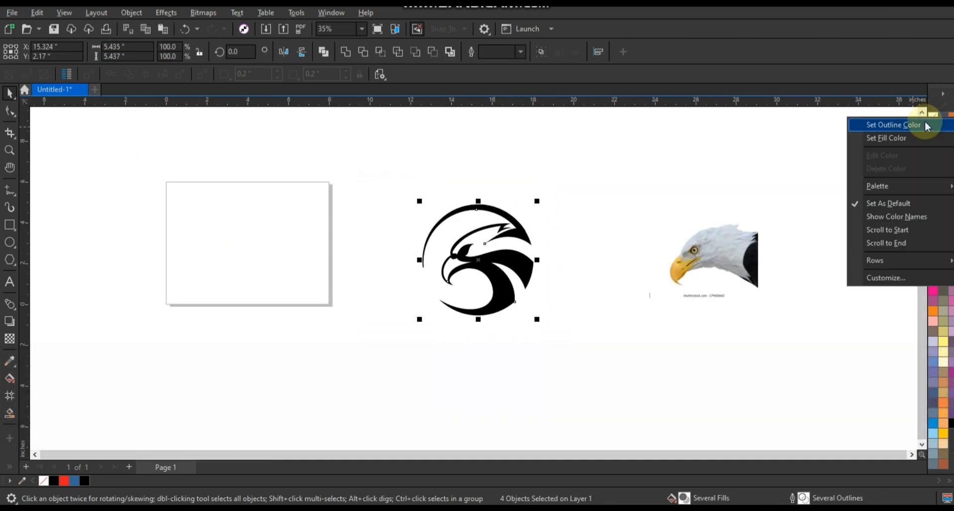
click(554, 162)
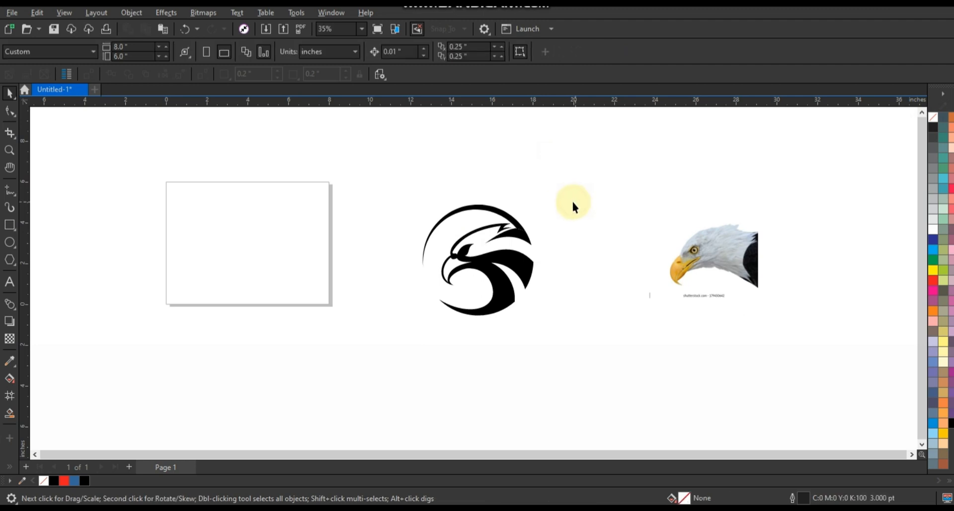
Add a second black crescent inside the ring in front of the beak, scaled to 108.4% at about 2.47 by 4.51 in
click(9, 149)
drag(383, 181, 600, 354)
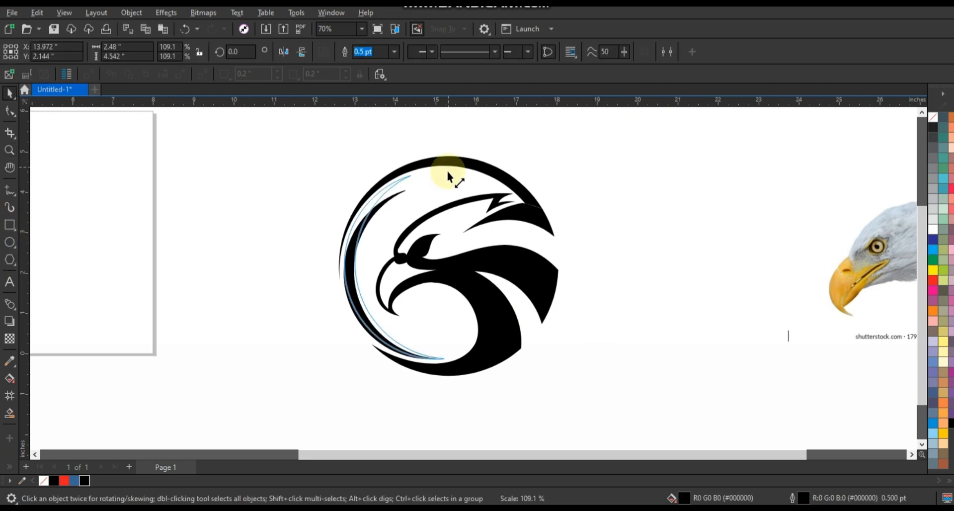
drag(446, 170, 448, 172)
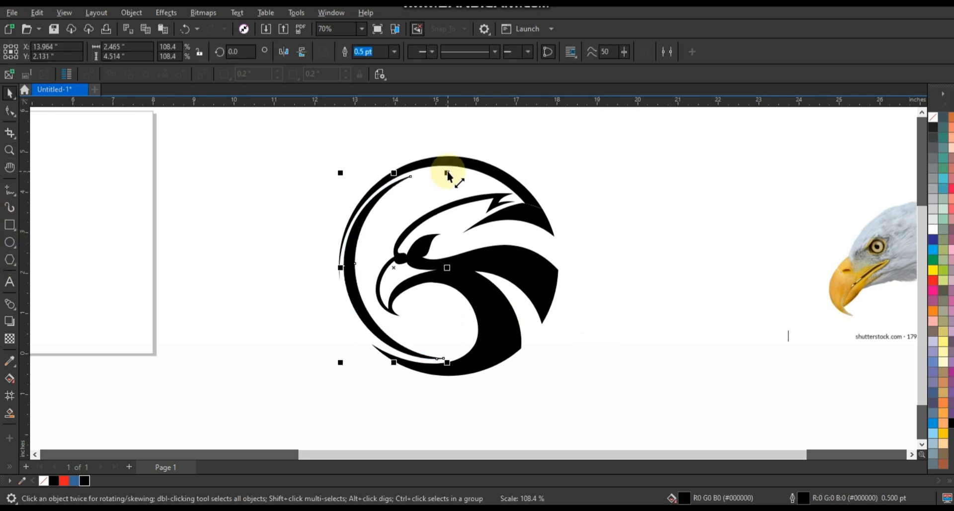
Nudge the inner crescent about 0.06 in down and 0.04 in left within the ring
key(Down)
key(Down)
key(Down)
key(Left)
key(Left)
key(Left)
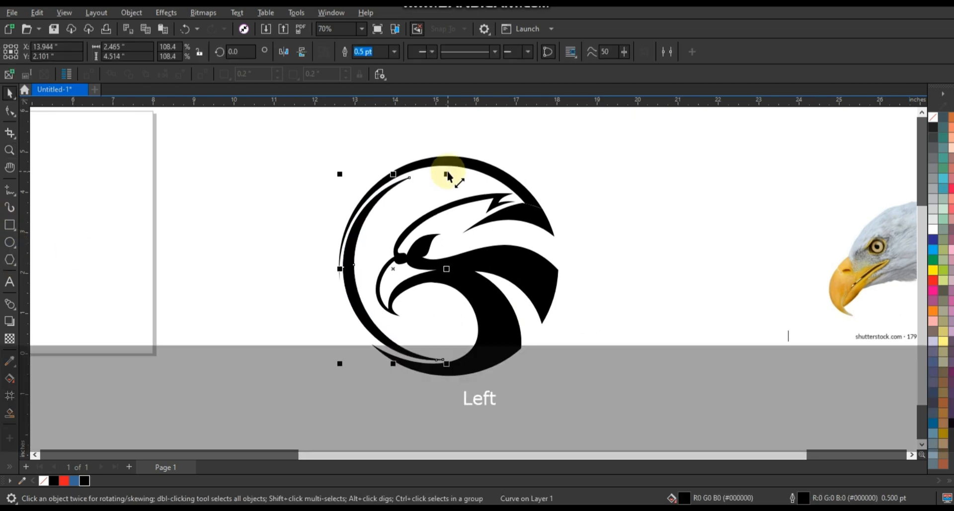
key(Down)
key(Down)
key(Down)
key(Left)
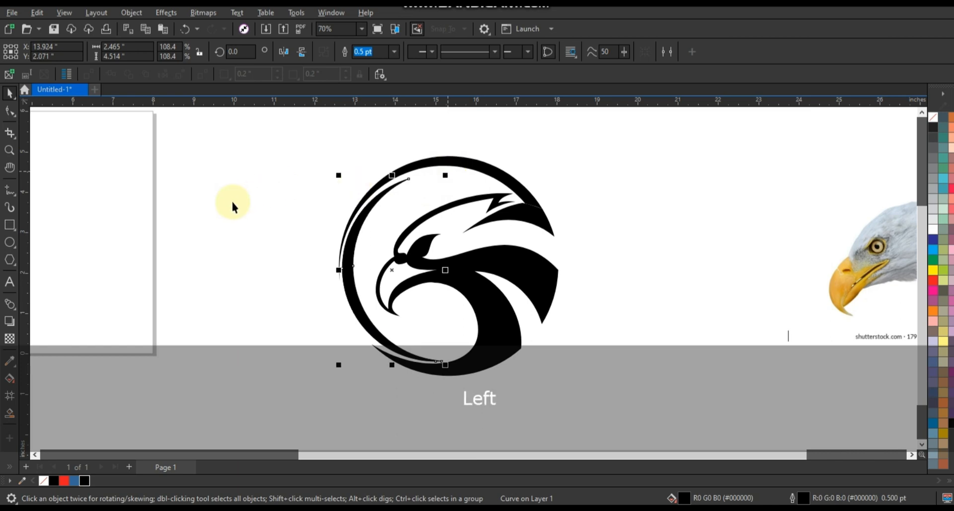
Remove the outlines from all the logo shapes, including the inner crescent
drag(234, 112, 654, 413)
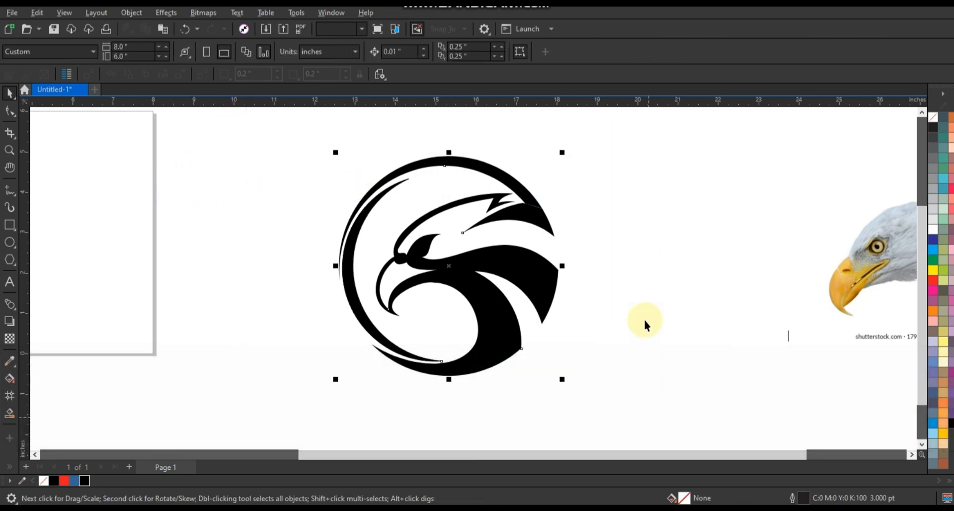
right_click(933, 119)
click(913, 129)
click(666, 194)
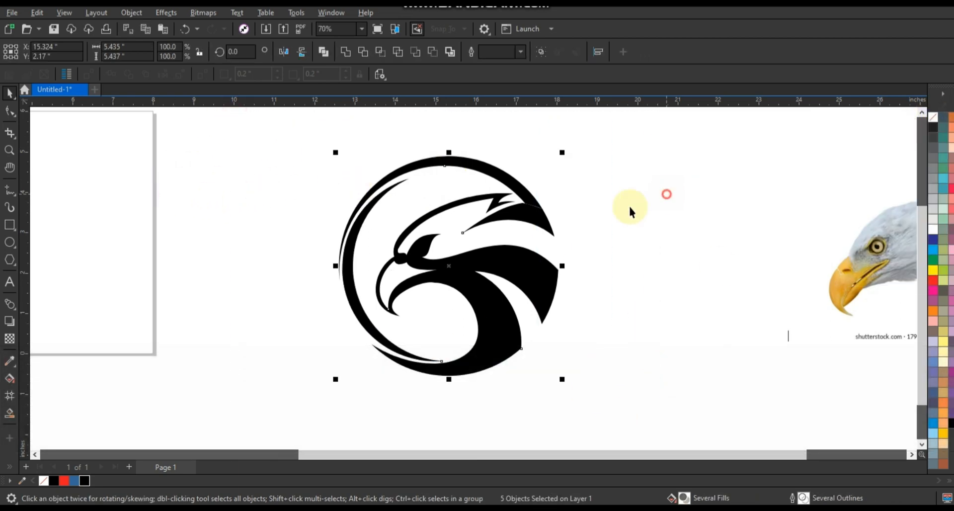
key(F3)
key(Escape)
click(558, 261)
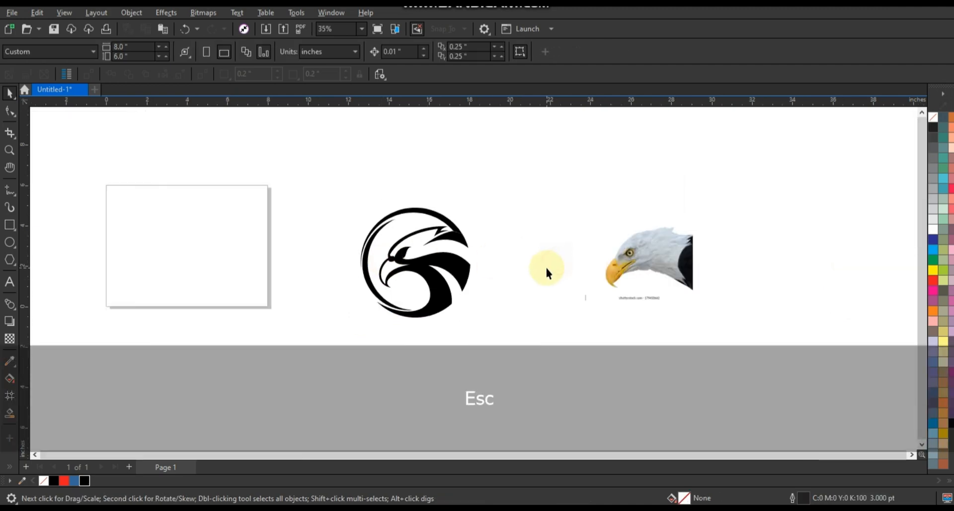